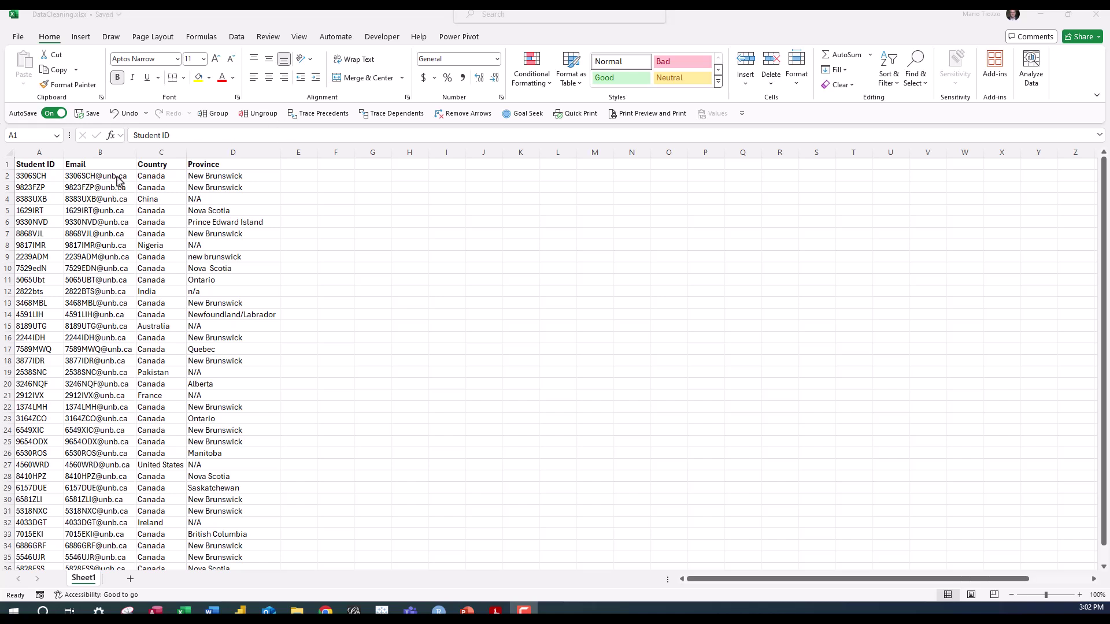
# Copy the four column headers from A1:D1 into the blank area starting at H1
pyautogui.moveTo(47, 164); pyautogui.dragTo(260, 164)
pyautogui.hotkey('ctrl', 'c')
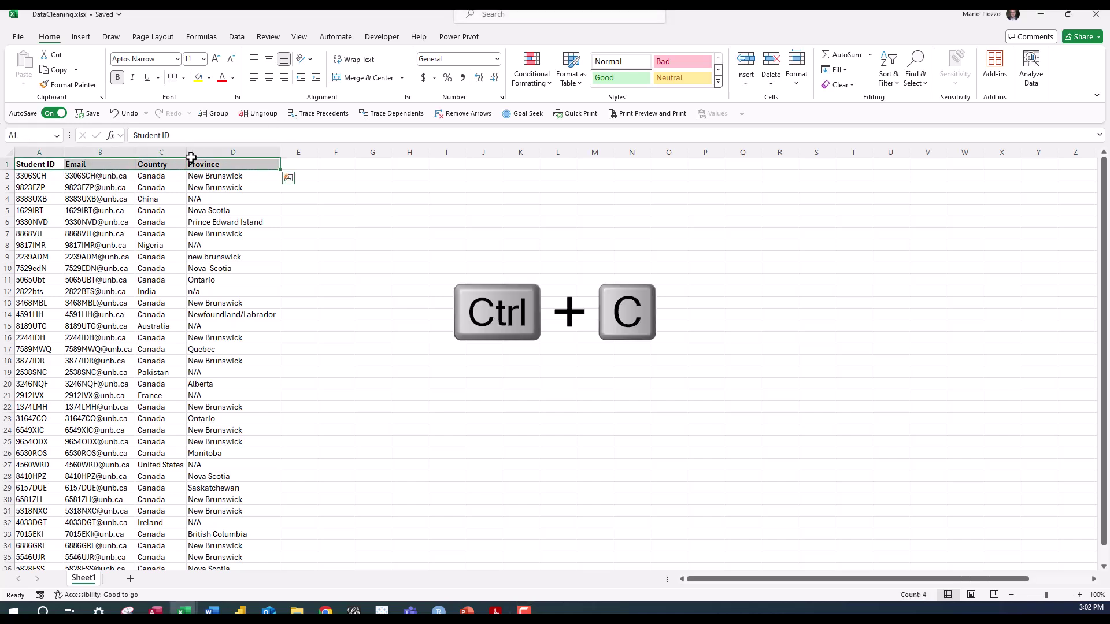
pyautogui.click(419, 163)
pyautogui.hotkey('ctrl', 'v')
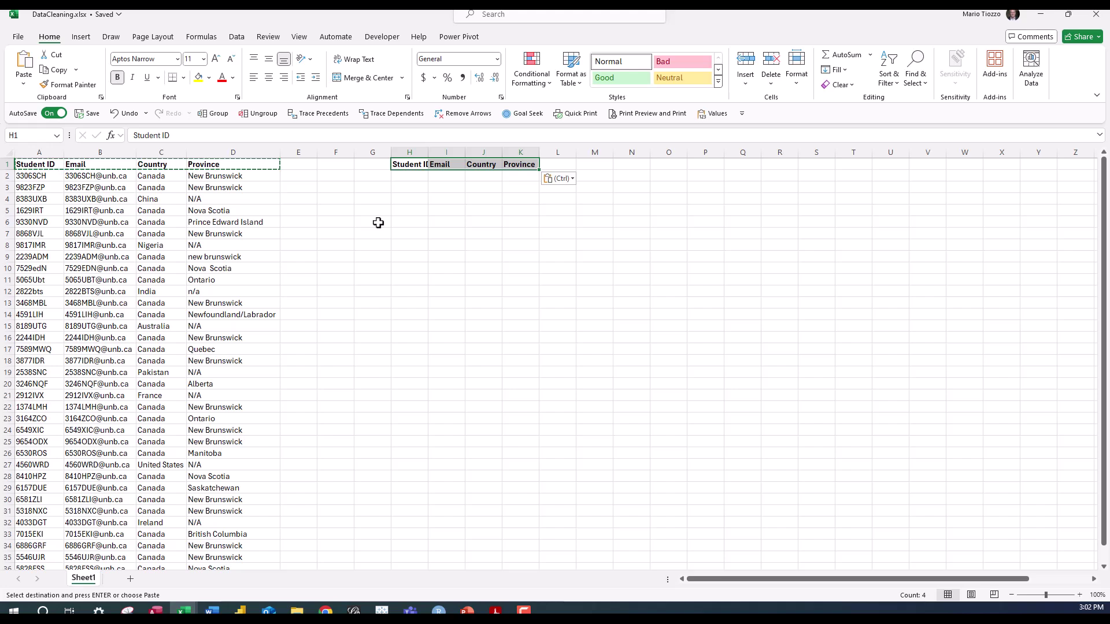
# Enter =UPPER(A2) in H2 to capitalise the student ID and fill the formula down through H36
pyautogui.click(420, 176)
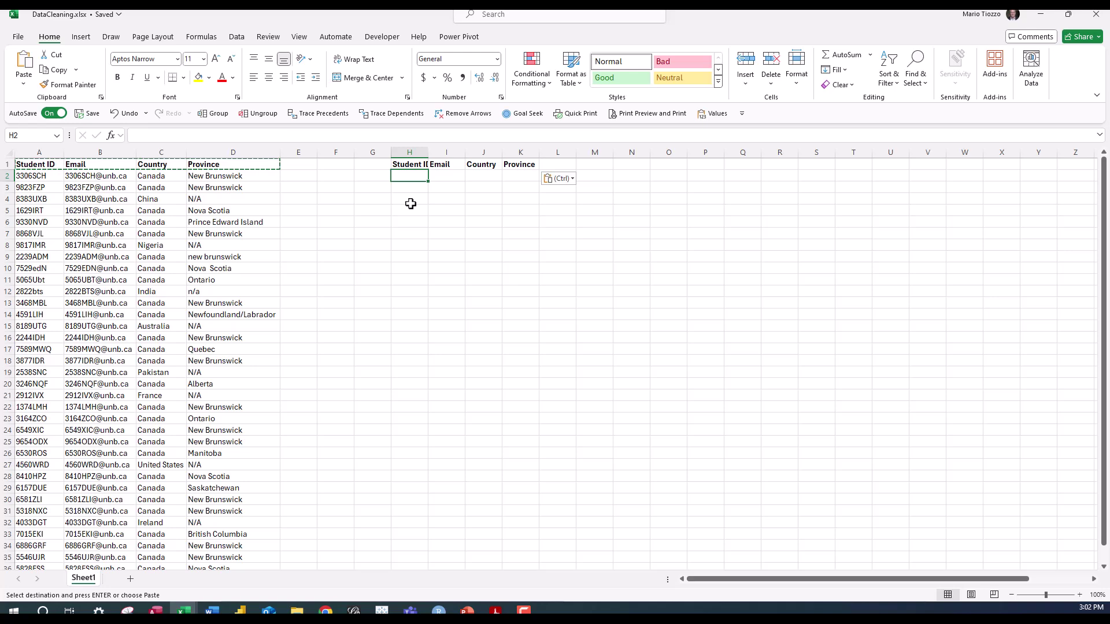
pyautogui.write('=')
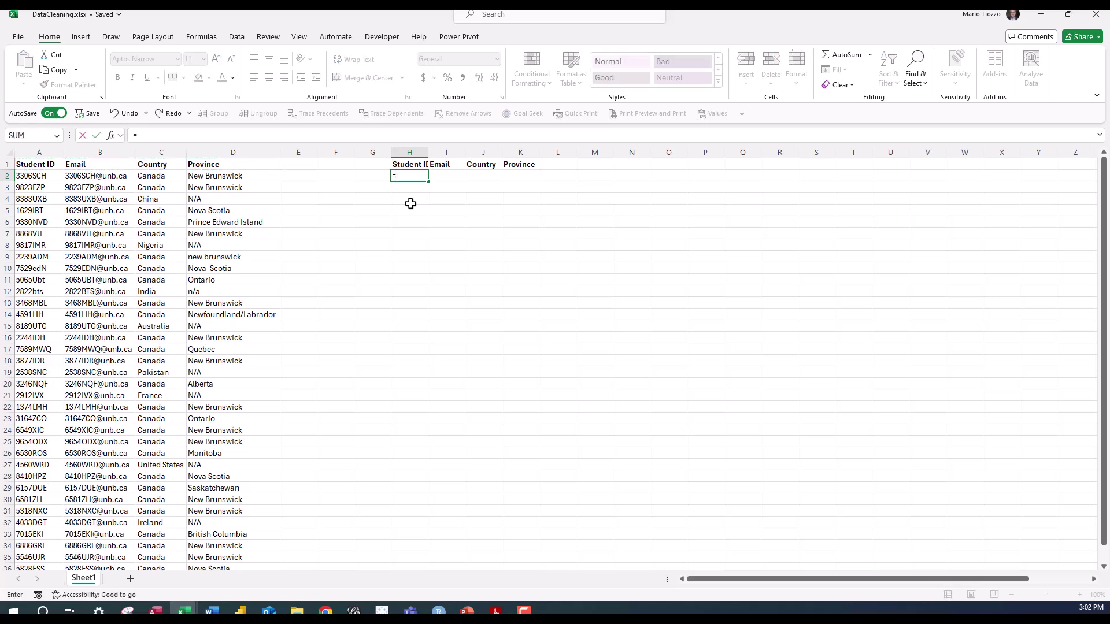
pyautogui.write('upper(')
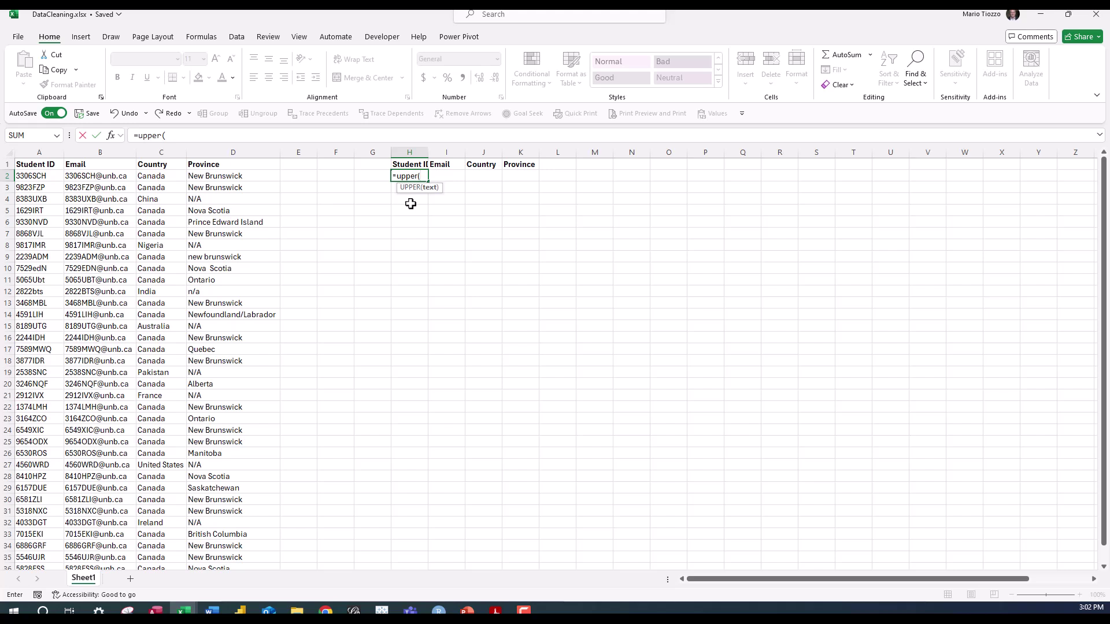
pyautogui.click(32, 176)
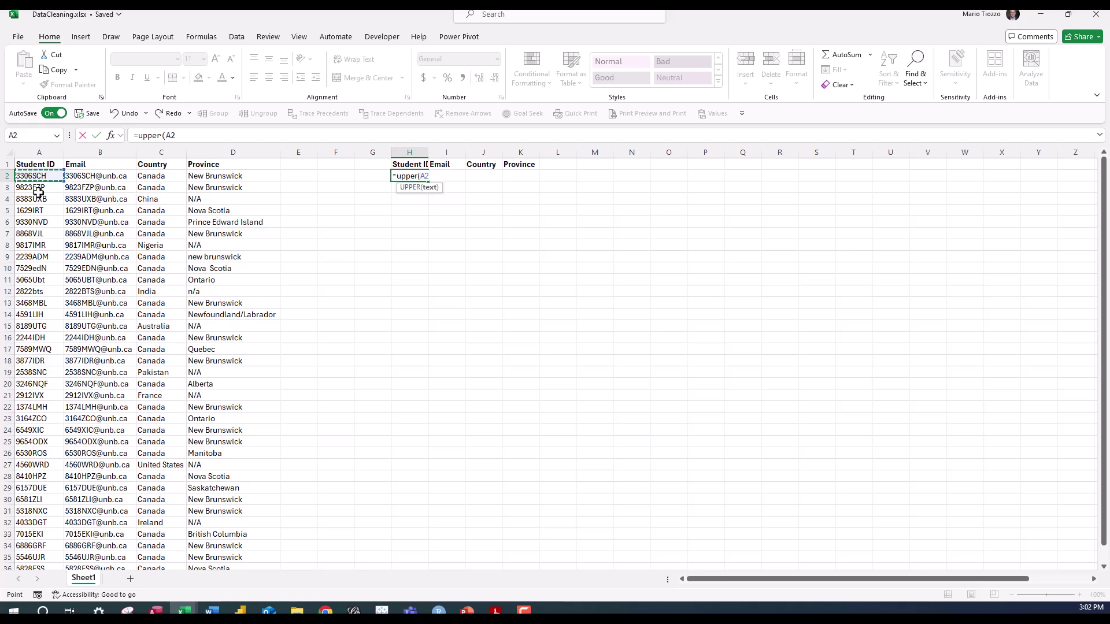
pyautogui.press('Return')
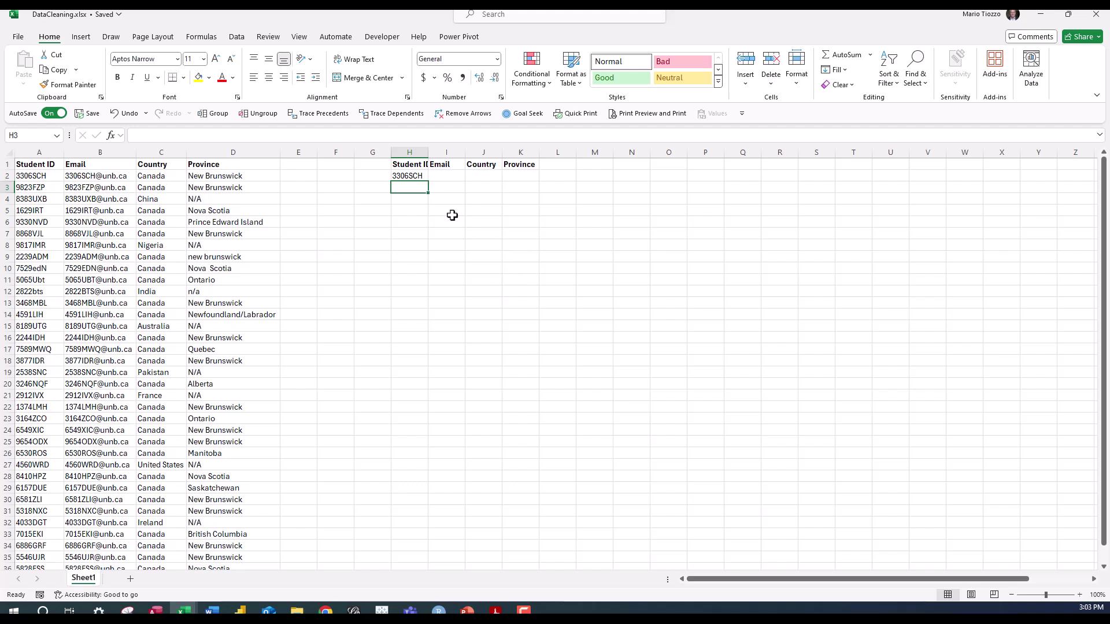
pyautogui.click(410, 176)
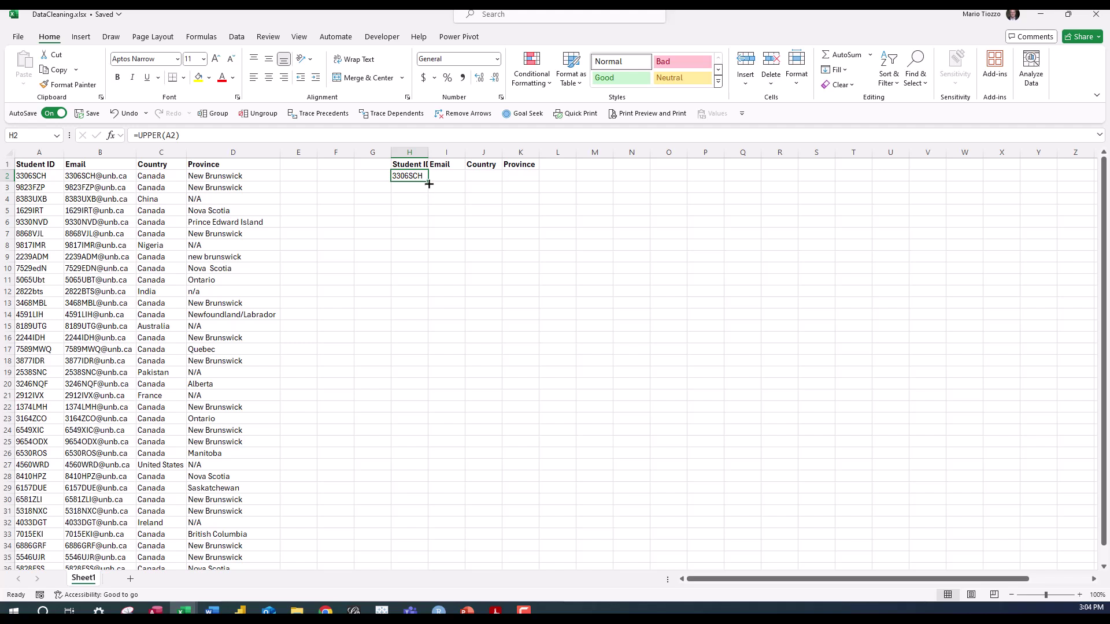
pyautogui.moveTo(428, 182); pyautogui.dragTo(404, 554)
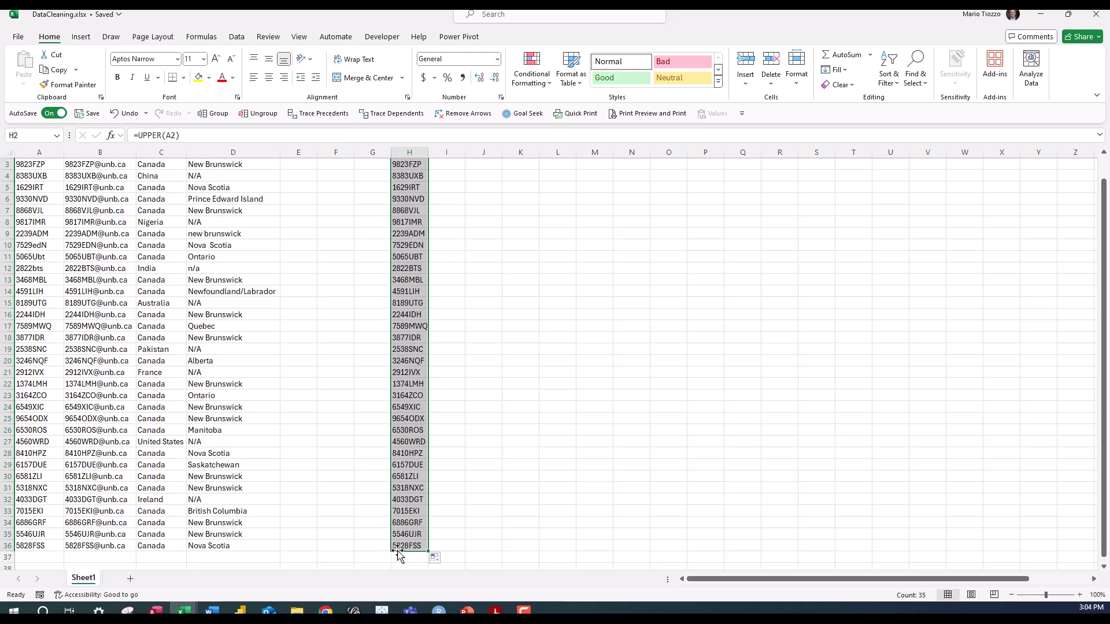
# Check the copied UPPER formulas in H36 and H20, and autofit the width of column H
pyautogui.doubleClick(408, 545)
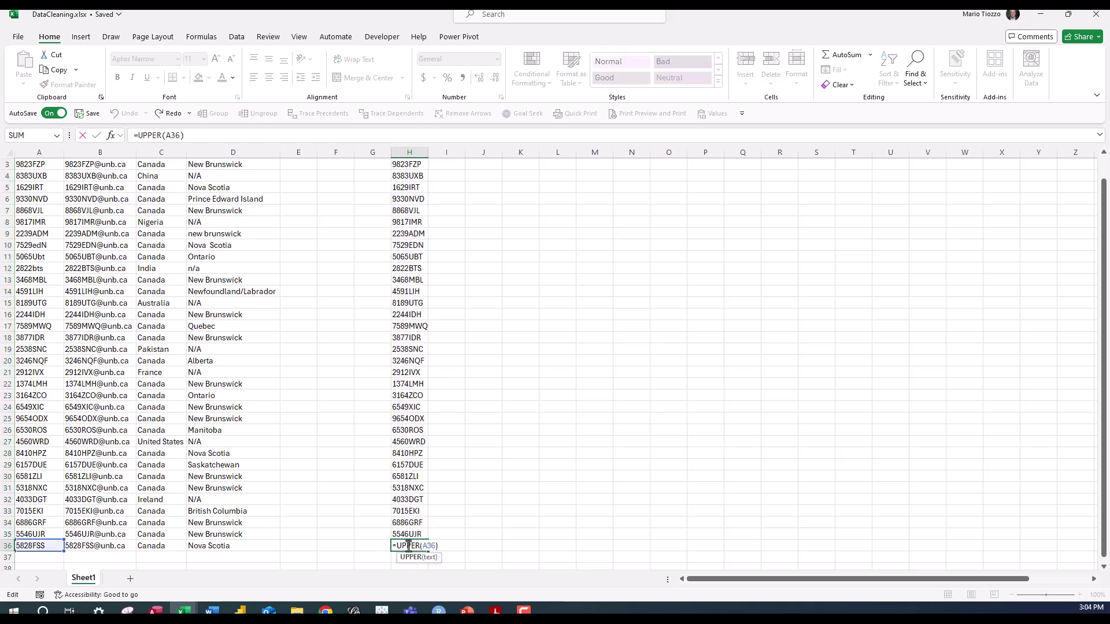
pyautogui.press('Escape')
pyautogui.scroll(1, 403, 373)
pyautogui.click(408, 384)
pyautogui.doubleClick(412, 384)
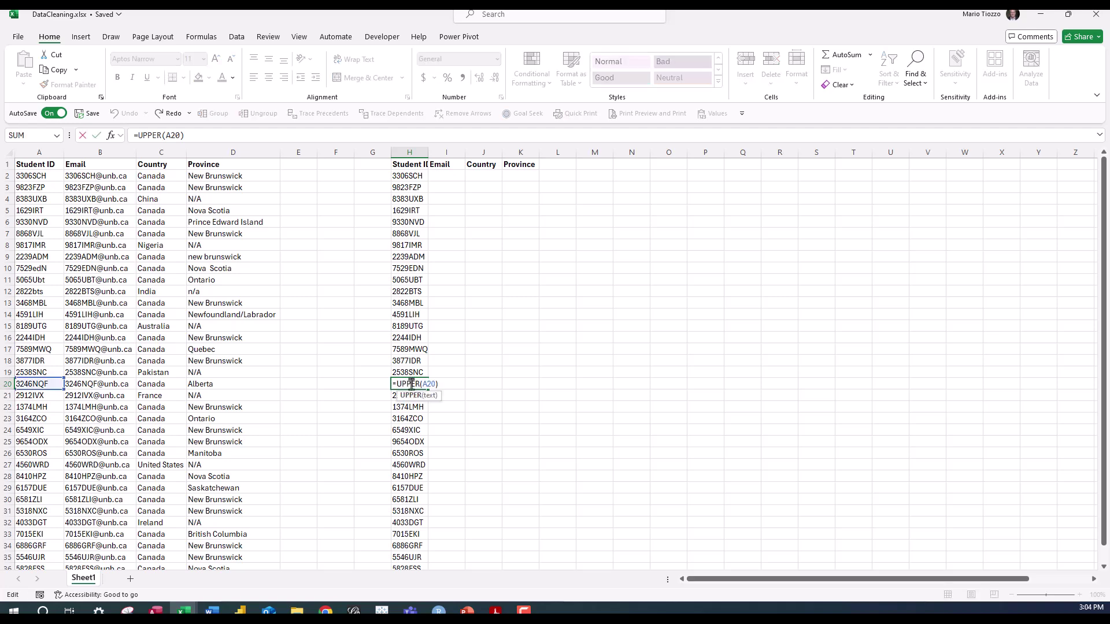
pyautogui.press('Return')
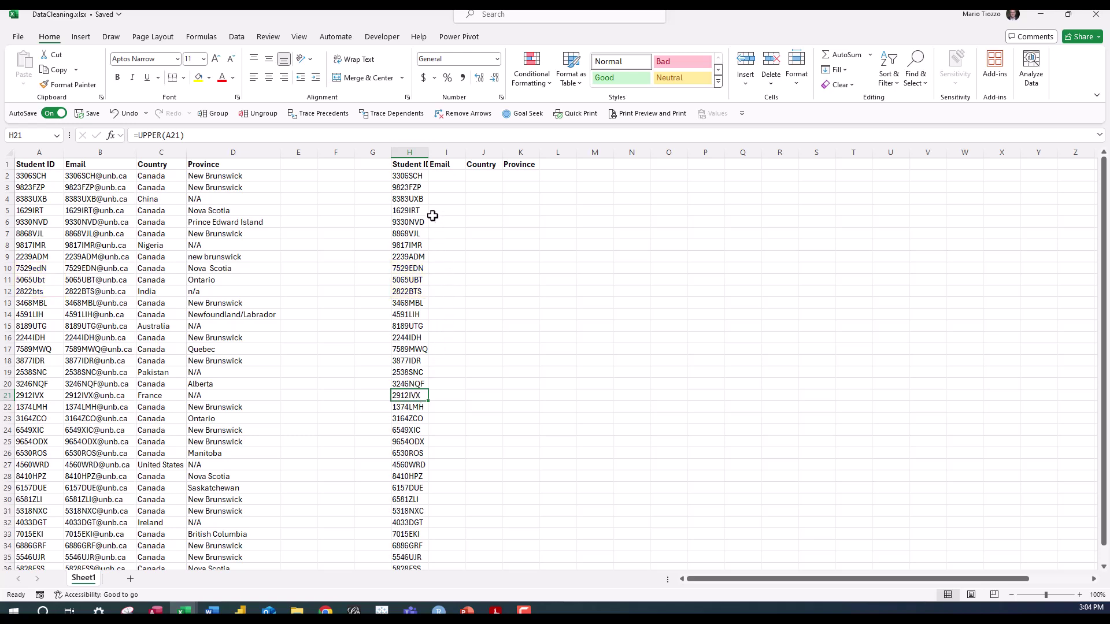
pyautogui.doubleClick(428, 151)
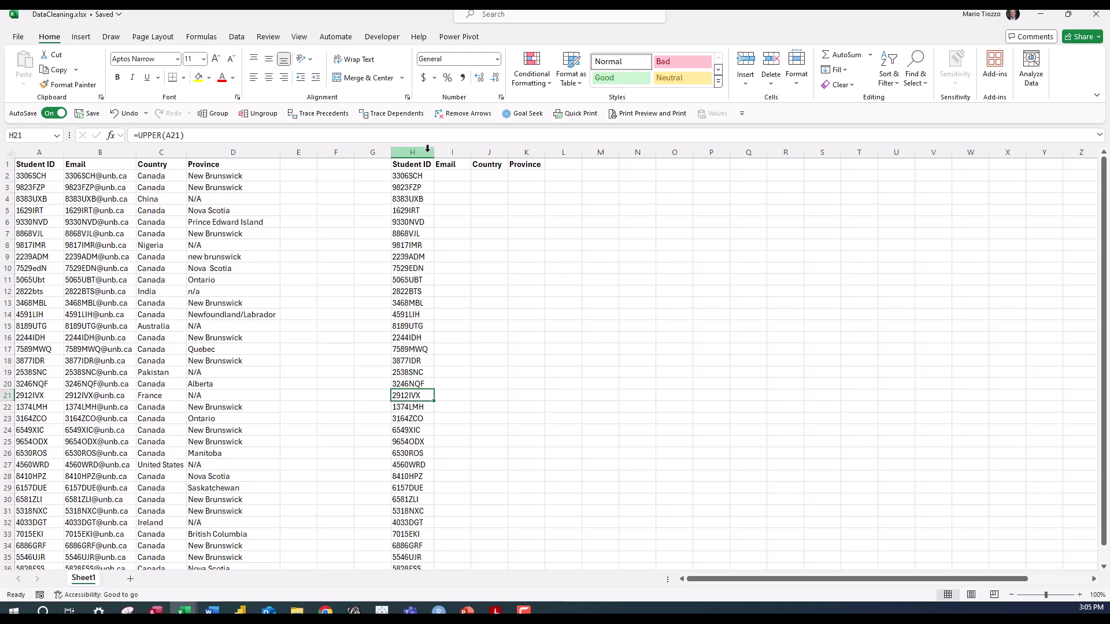
# Enter =LOWER(B2) in I2 to convert the email to lowercase and fill the formula down through I36
pyautogui.click(442, 176)
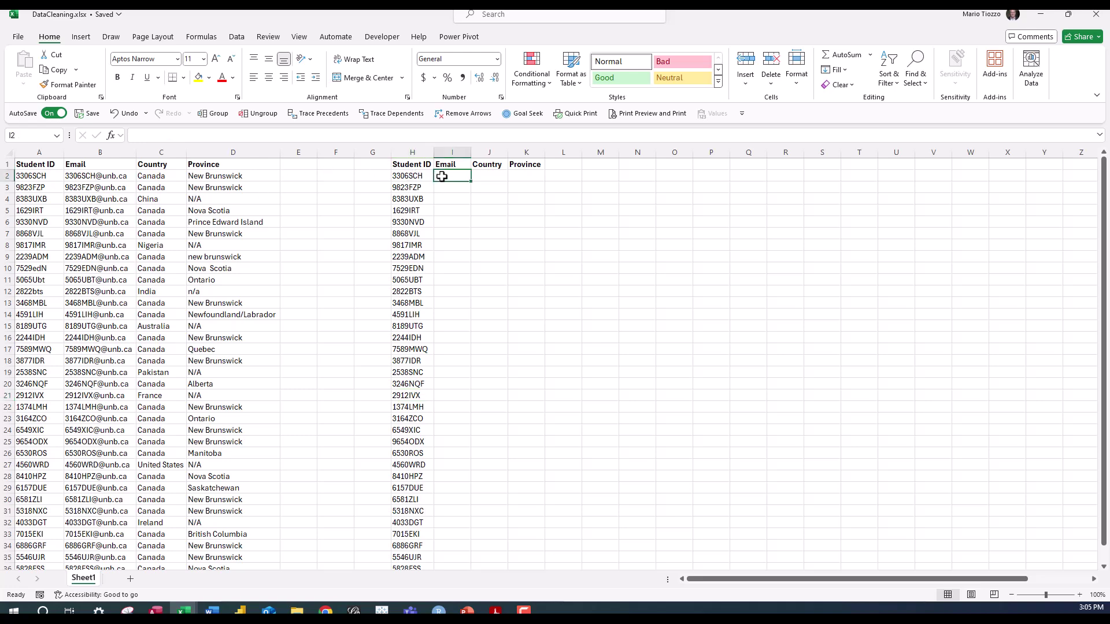
pyautogui.write('=')
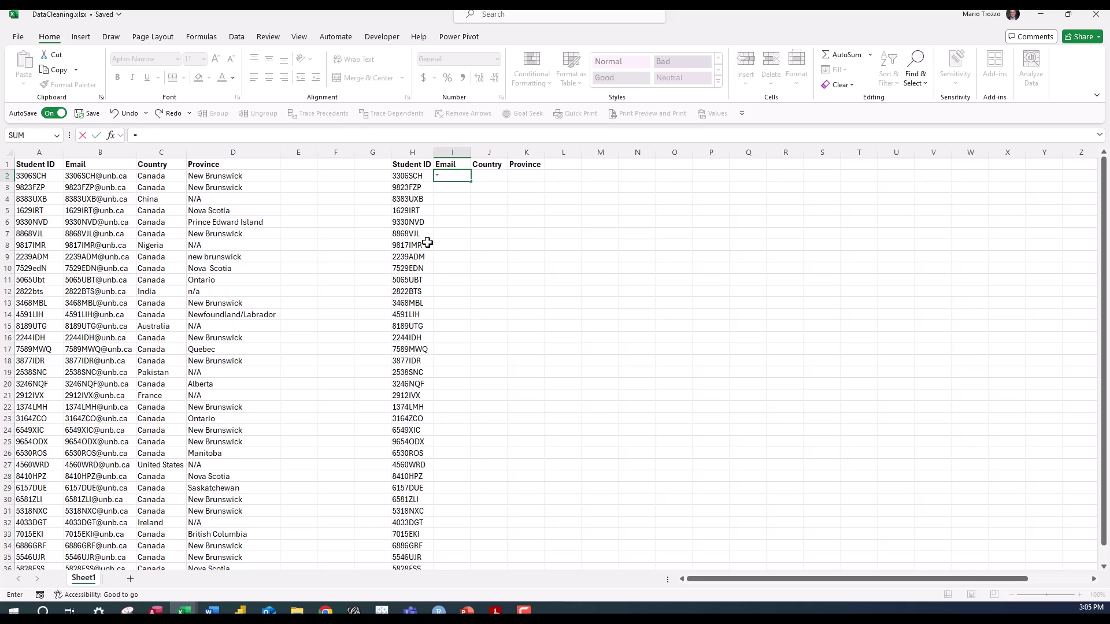
pyautogui.write('lower(')
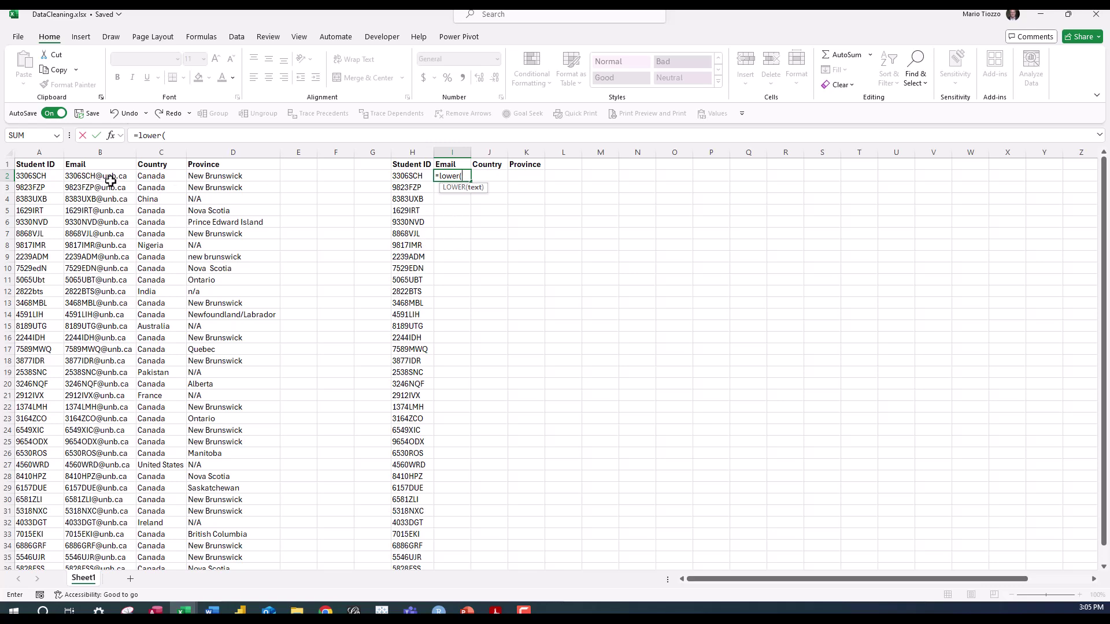
pyautogui.click(82, 176)
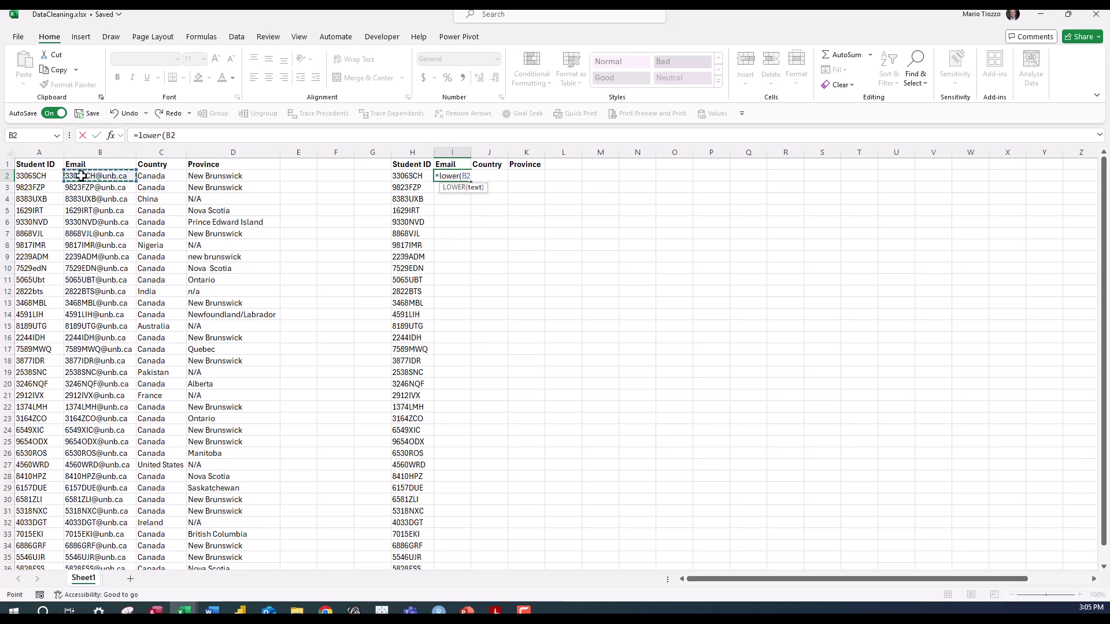
pyautogui.write(')')
pyautogui.press('Return')
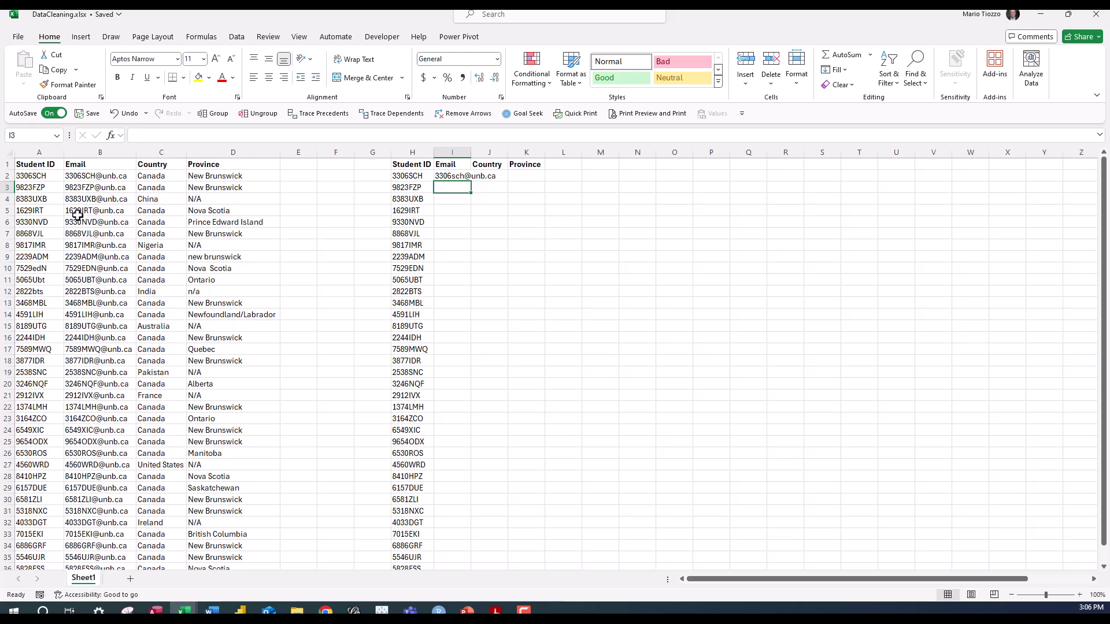
pyautogui.click(455, 175)
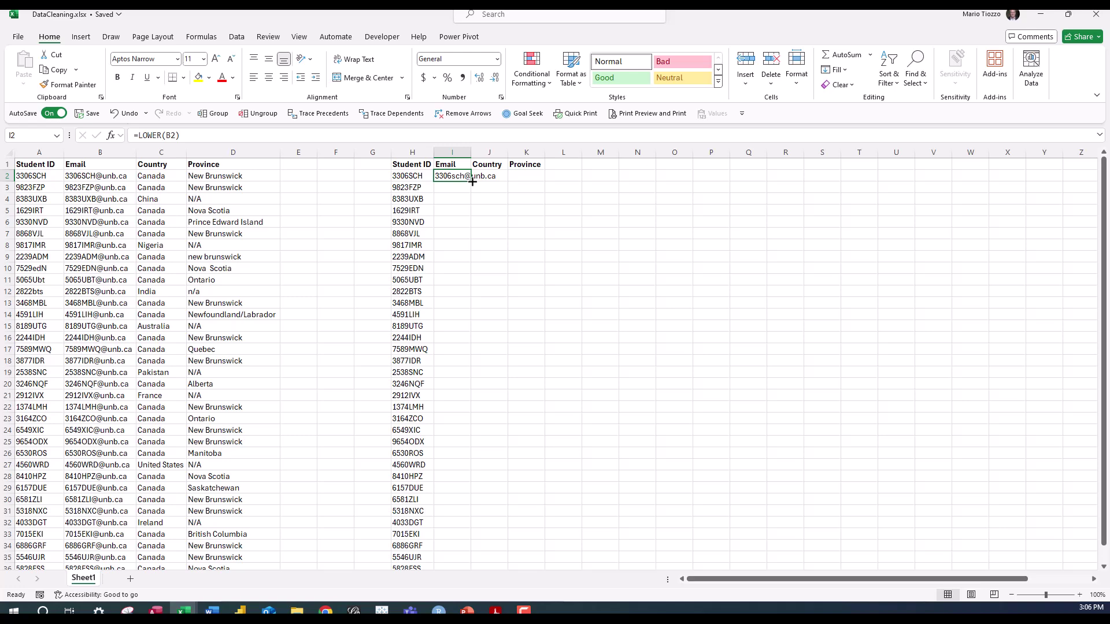
pyautogui.doubleClick(472, 182)
# Check the copied LOWER formulas in I36 and I22, and autofit the width of column I
pyautogui.scroll(-4, 453, 190)
pyautogui.click(448, 430)
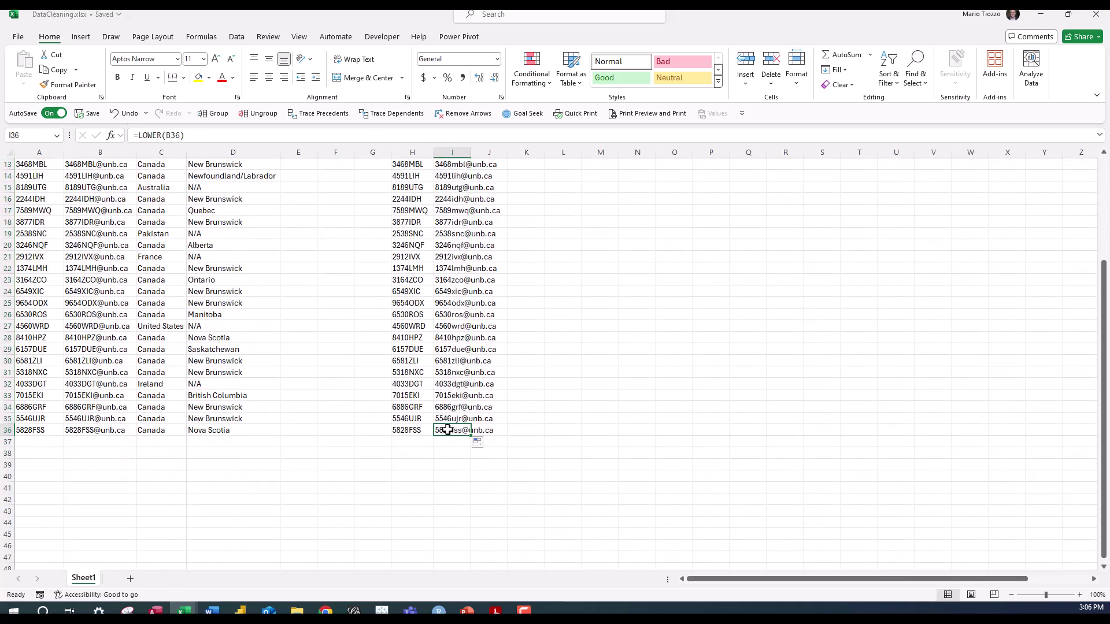
pyautogui.press('Down')
pyautogui.click(443, 268)
pyautogui.scroll(4, 443, 268)
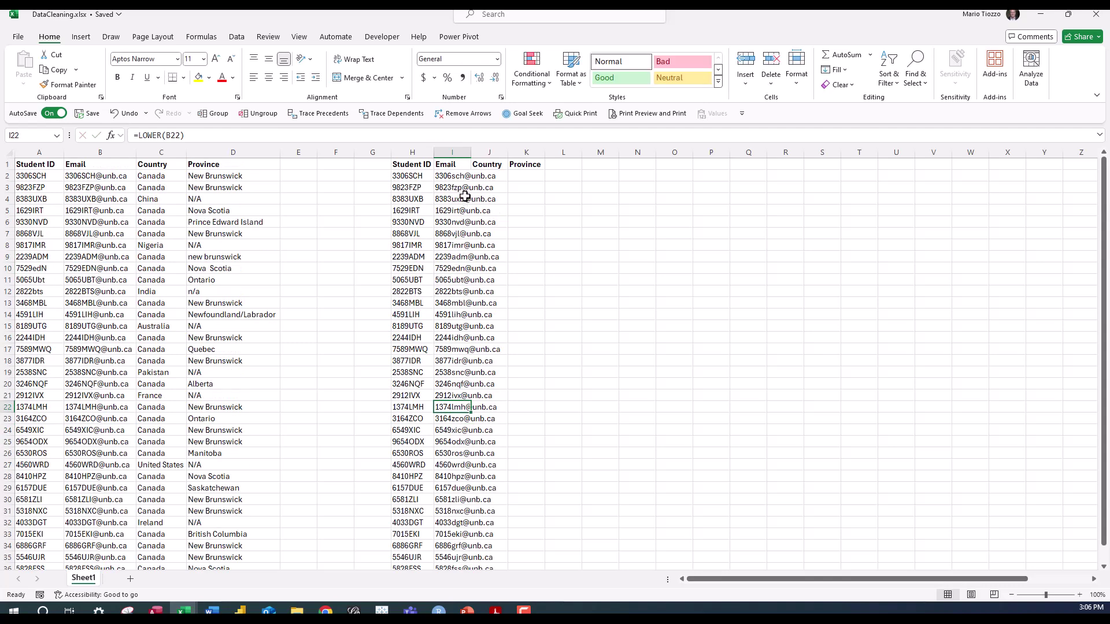
pyautogui.doubleClick(471, 152)
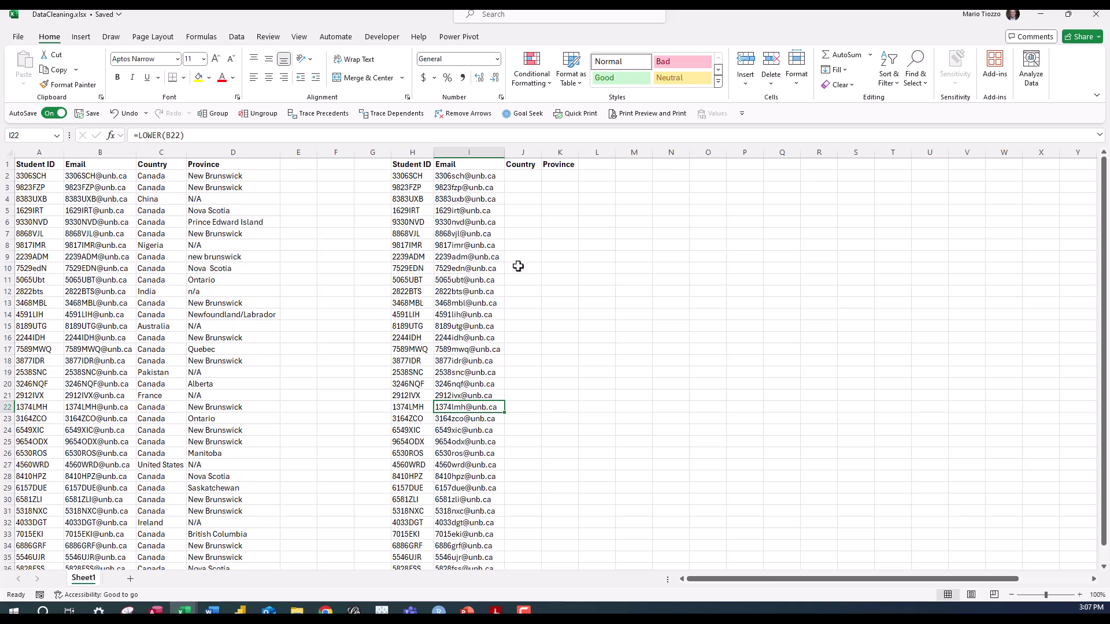
# Enter =PROPER(D2) in K2 to capitalise each word of the province and fill the formula down through K36
pyautogui.click(561, 176)
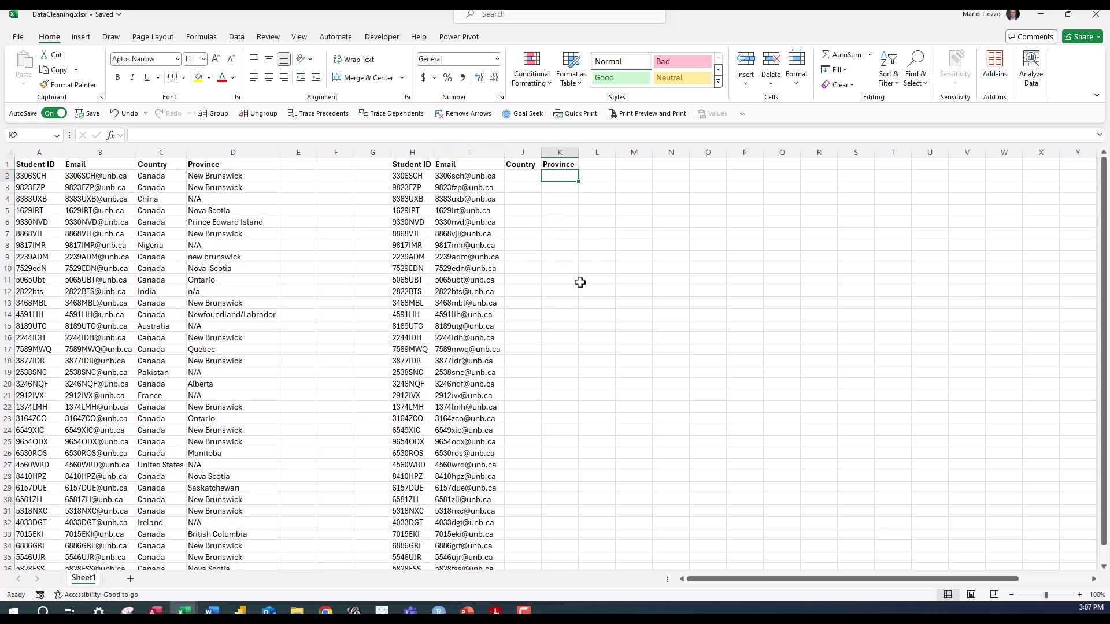
pyautogui.write('=')
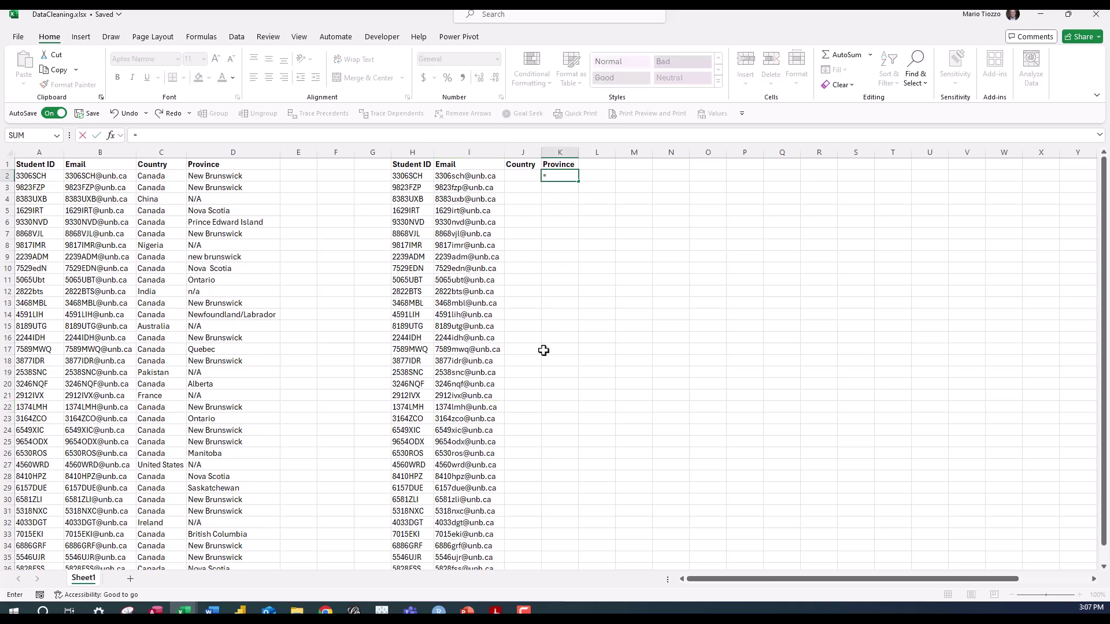
pyautogui.write('pr')
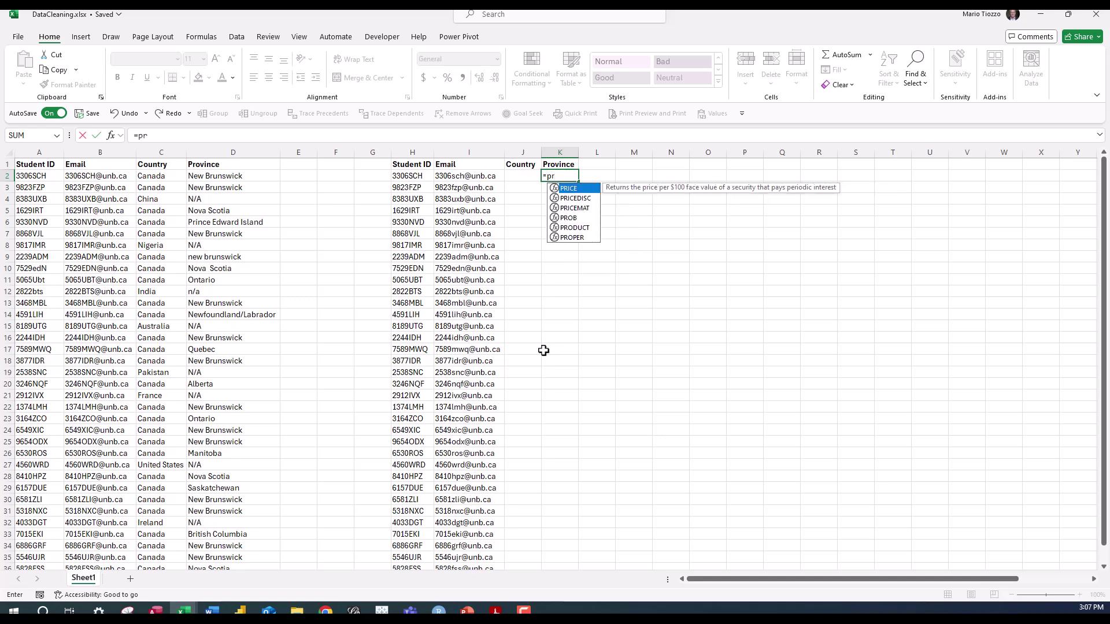
pyautogui.write('oper(')
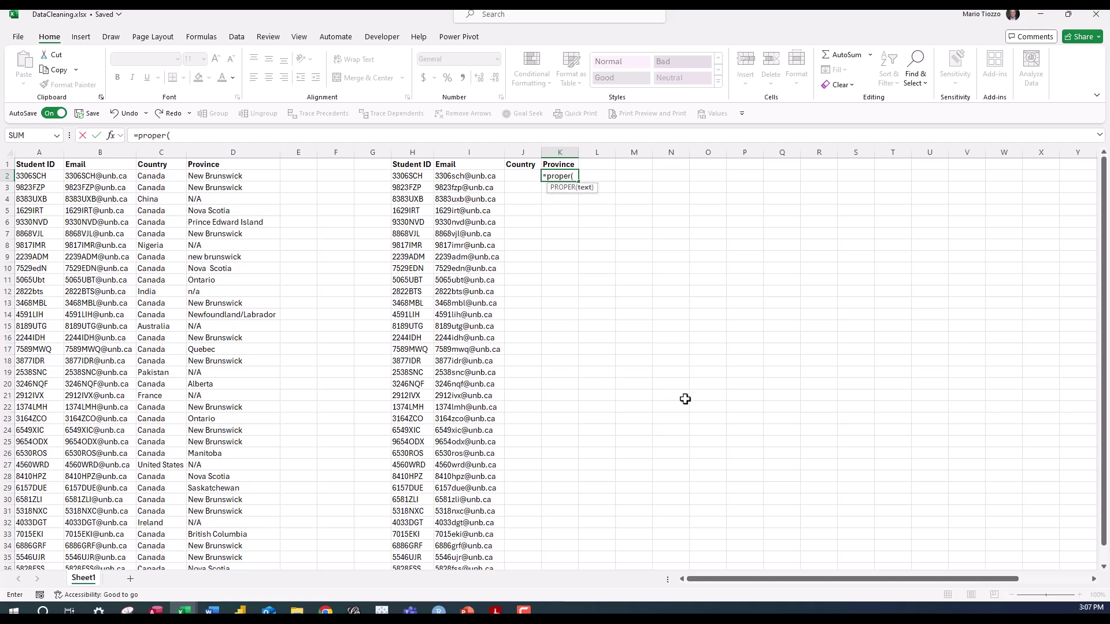
pyautogui.click(220, 175)
pyautogui.write(')')
pyautogui.press('Return')
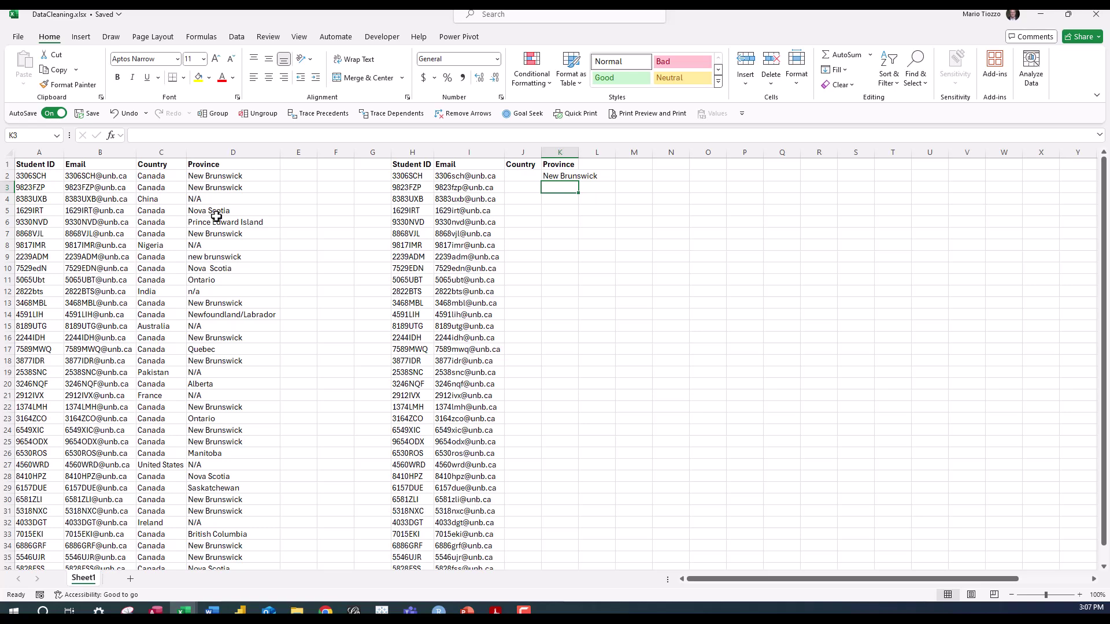
pyautogui.click(565, 175)
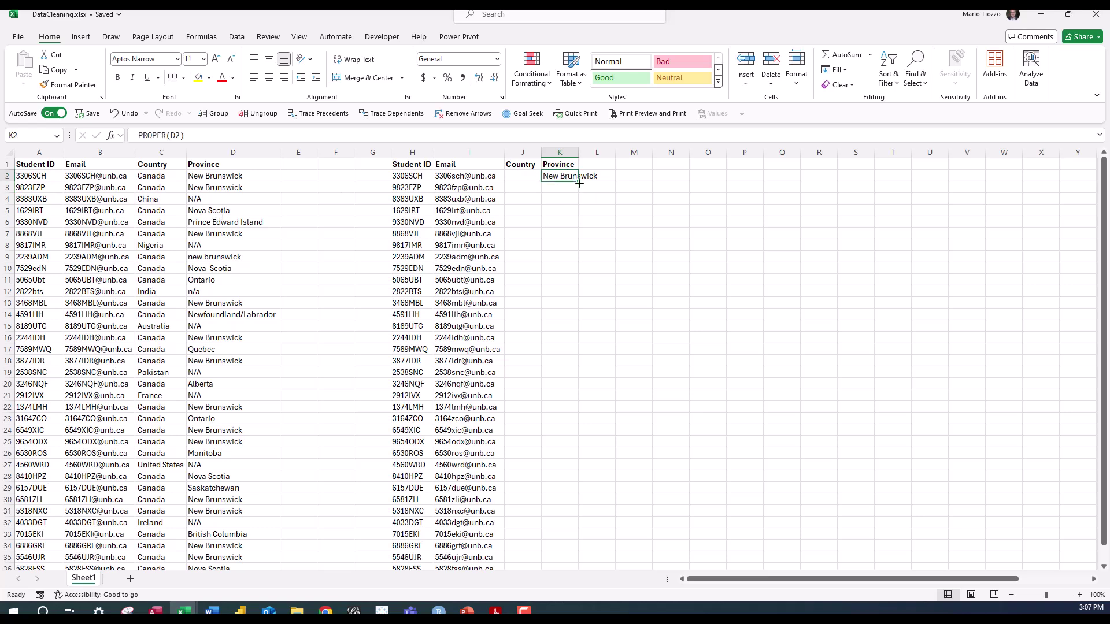
pyautogui.doubleClick(579, 183)
# Check the copied PROPER formulas in K34, K35 and K18, and autofit the width of column K
pyautogui.scroll(-3, 567, 289)
pyautogui.click(560, 439)
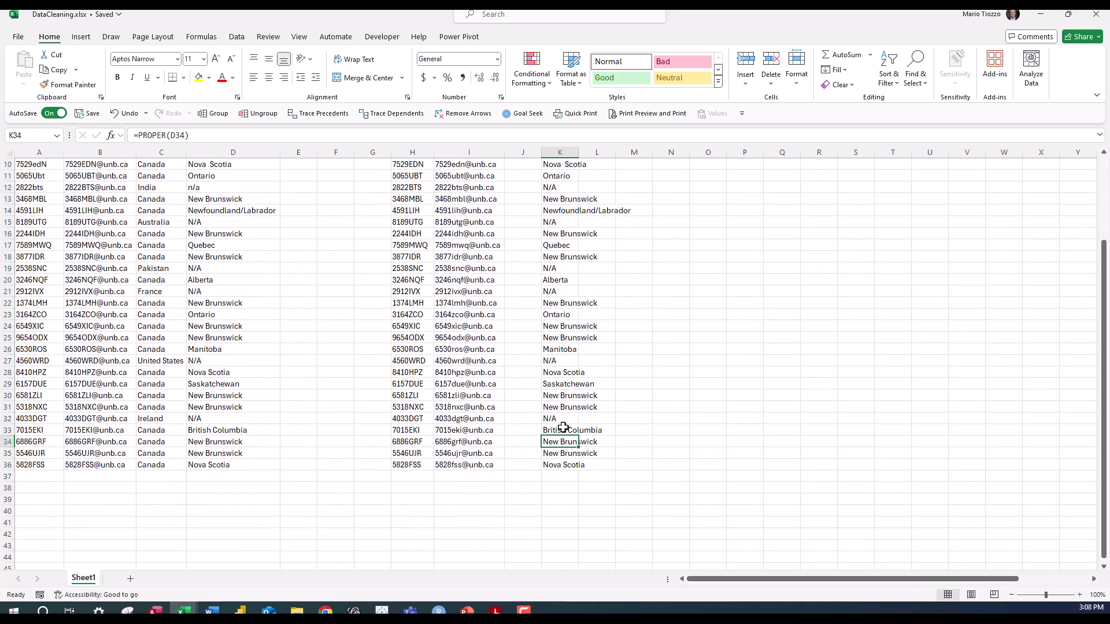
pyautogui.click(559, 453)
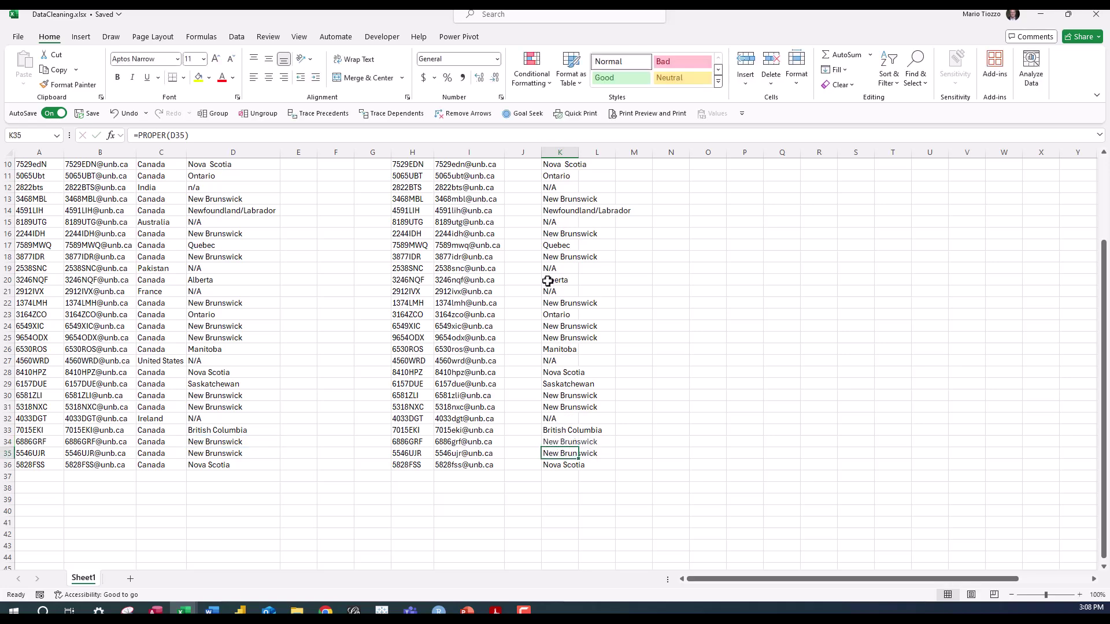
pyautogui.doubleClick(549, 258)
pyautogui.press('Return')
pyautogui.scroll(3, 551, 278)
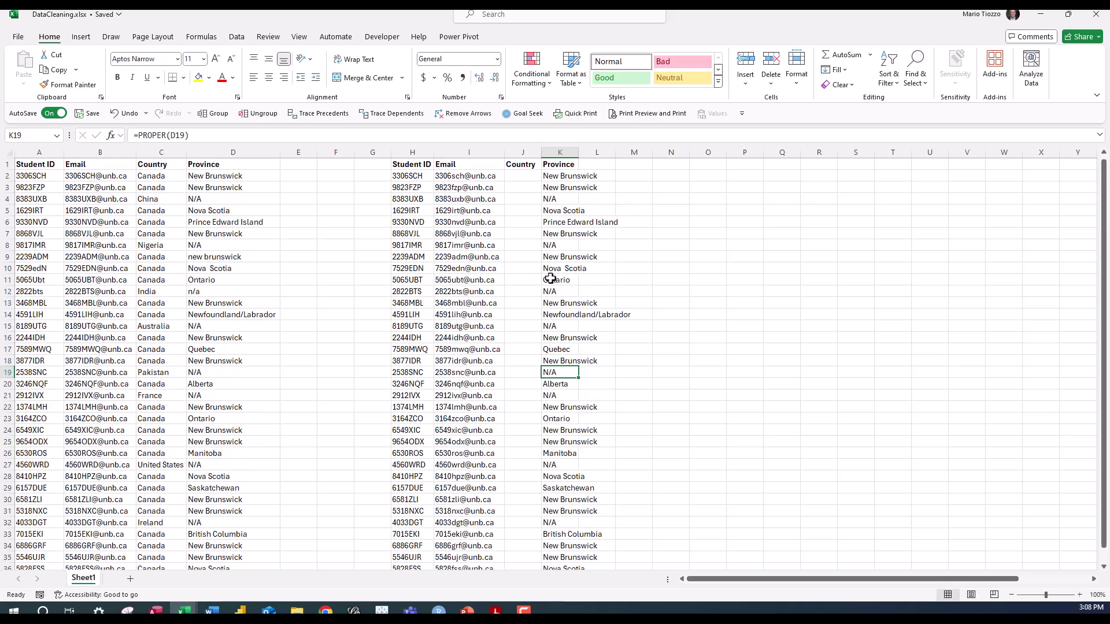
pyautogui.doubleClick(578, 155)
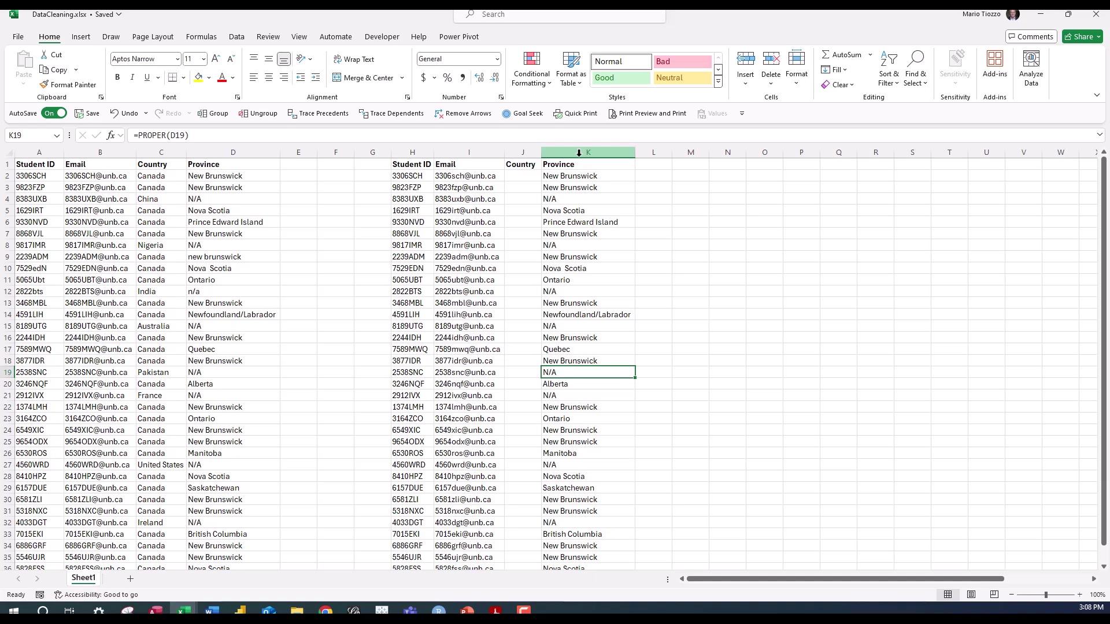
# Enter =UNIQUE(K2:K36) in M3 to list the distinct provinces from the cleaned Province column
pyautogui.click(688, 188)
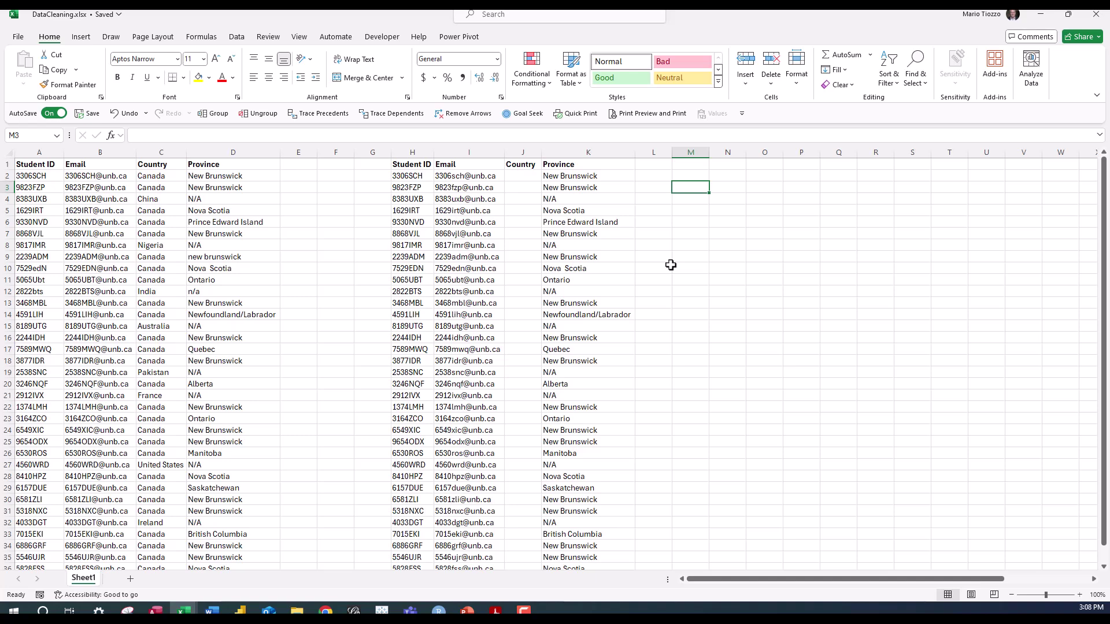
pyautogui.write('=unique(')
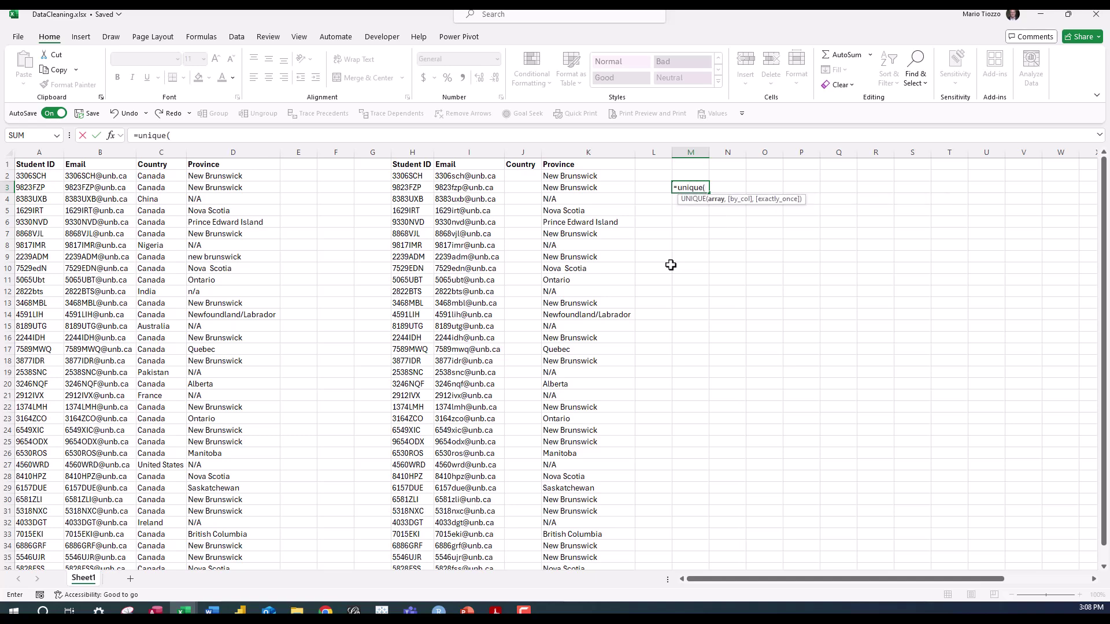
pyautogui.click(580, 176)
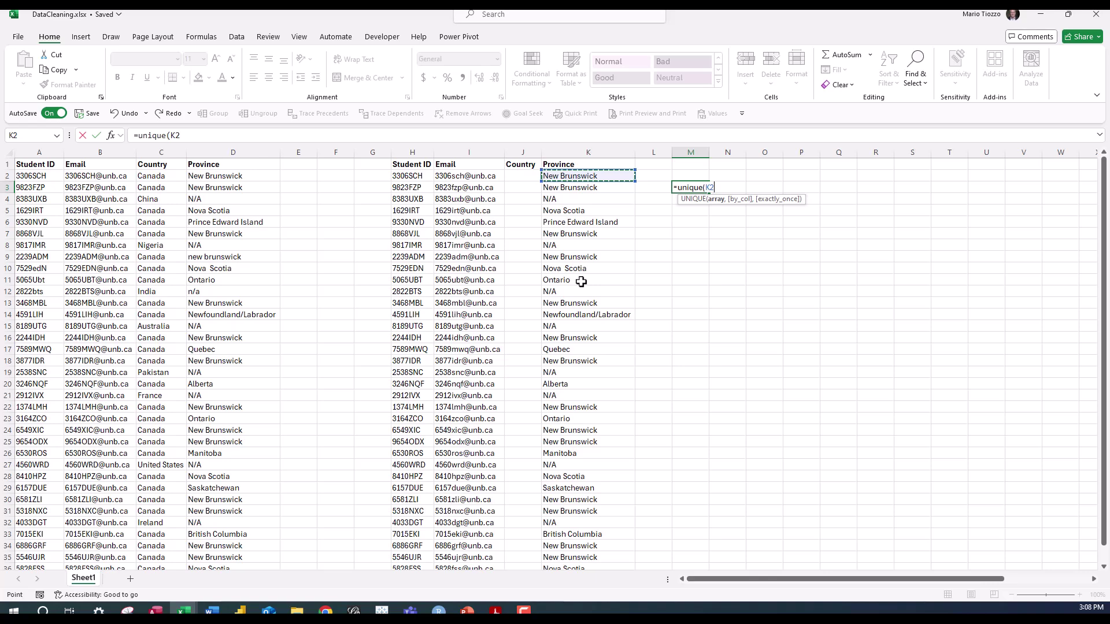
pyautogui.hotkey('ctrl', 'shift', 'Down')
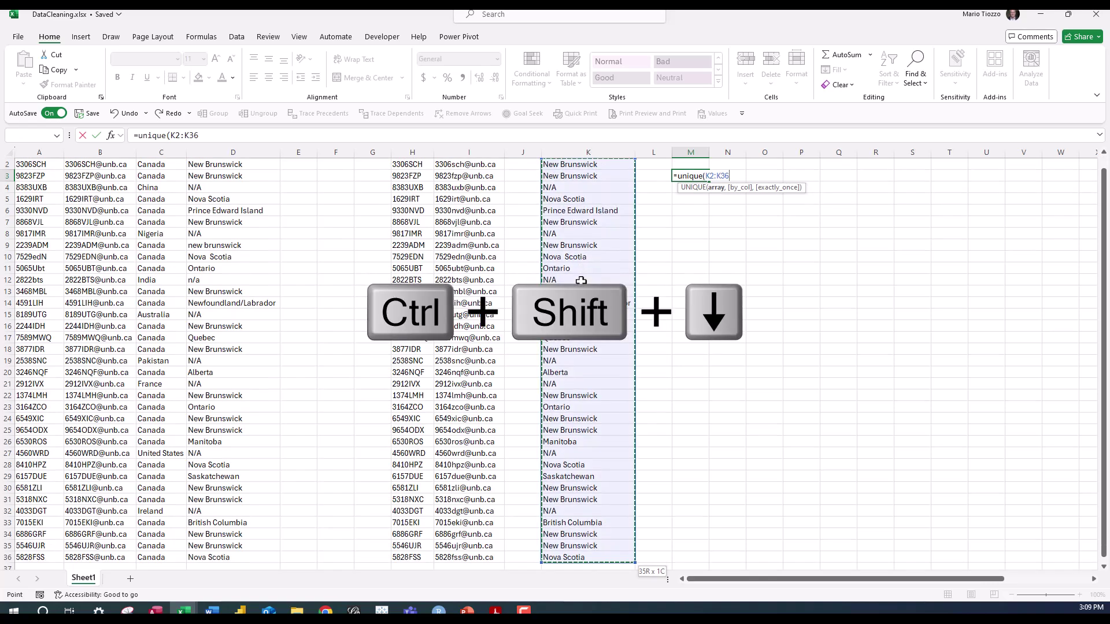
pyautogui.write(')')
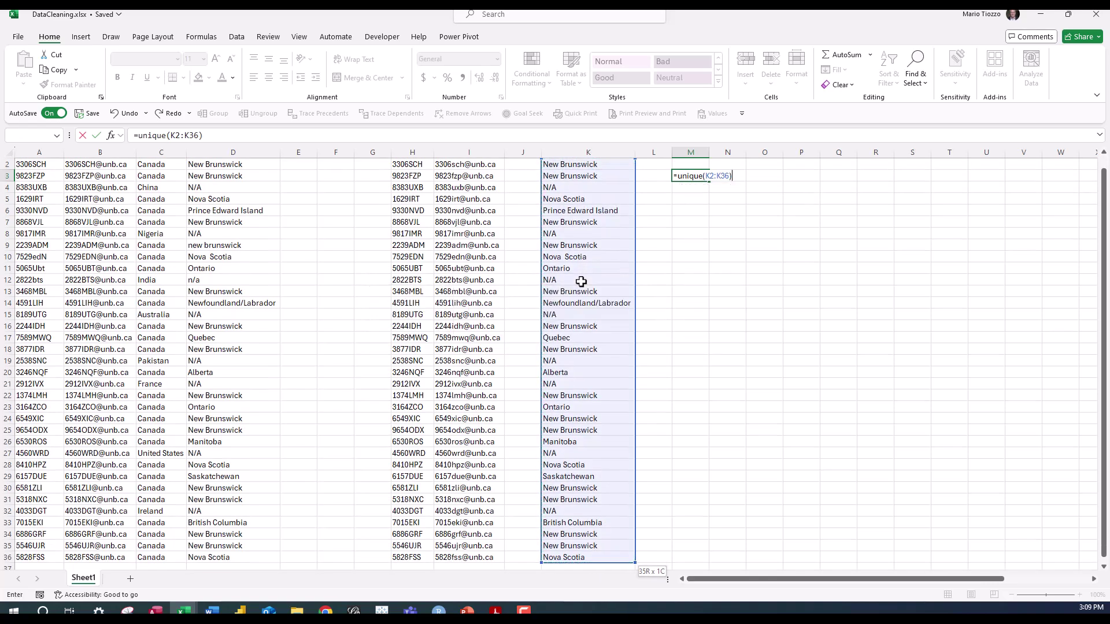
pyautogui.press('Return')
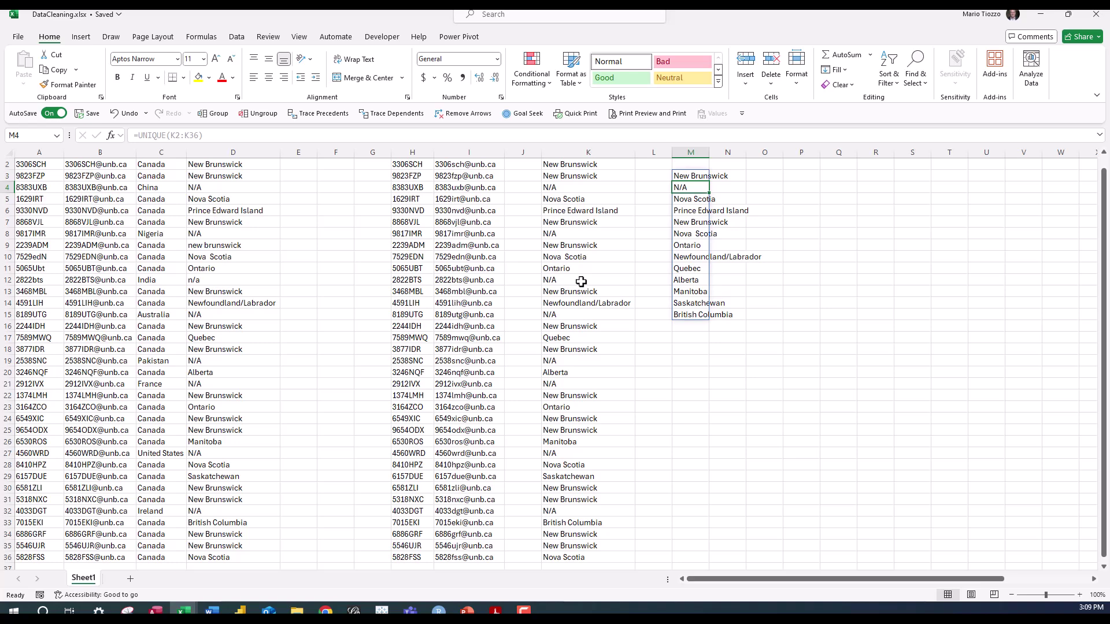
# Inspect the original province entries in D2, D3 and D10 for extra spaces within or after the text
pyautogui.scroll(1, 306, 243)
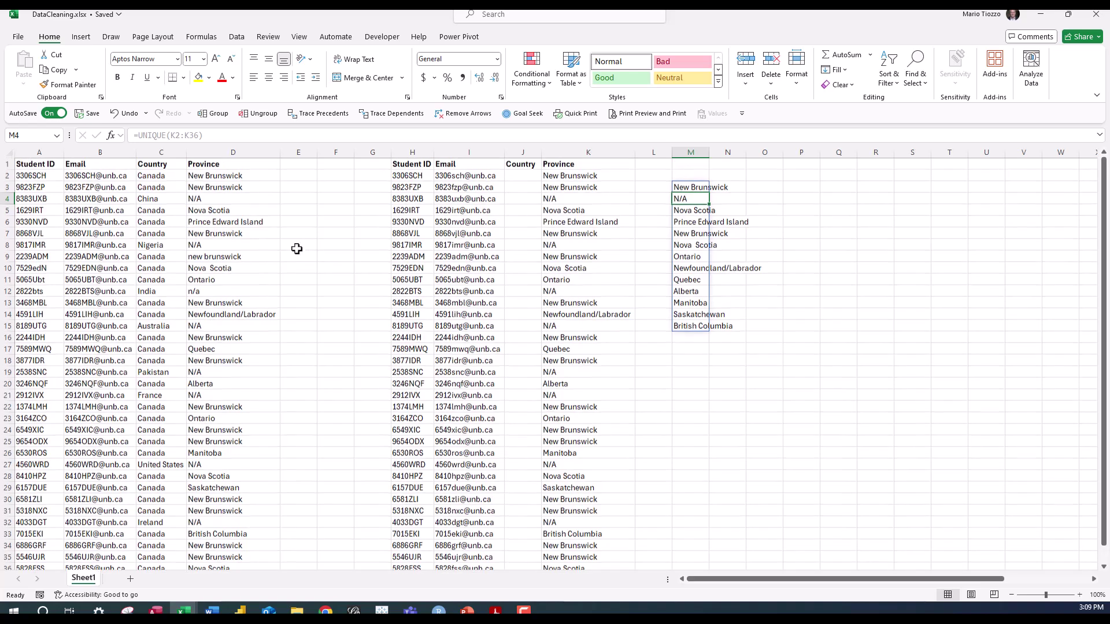
pyautogui.click(246, 183)
pyautogui.click(245, 174)
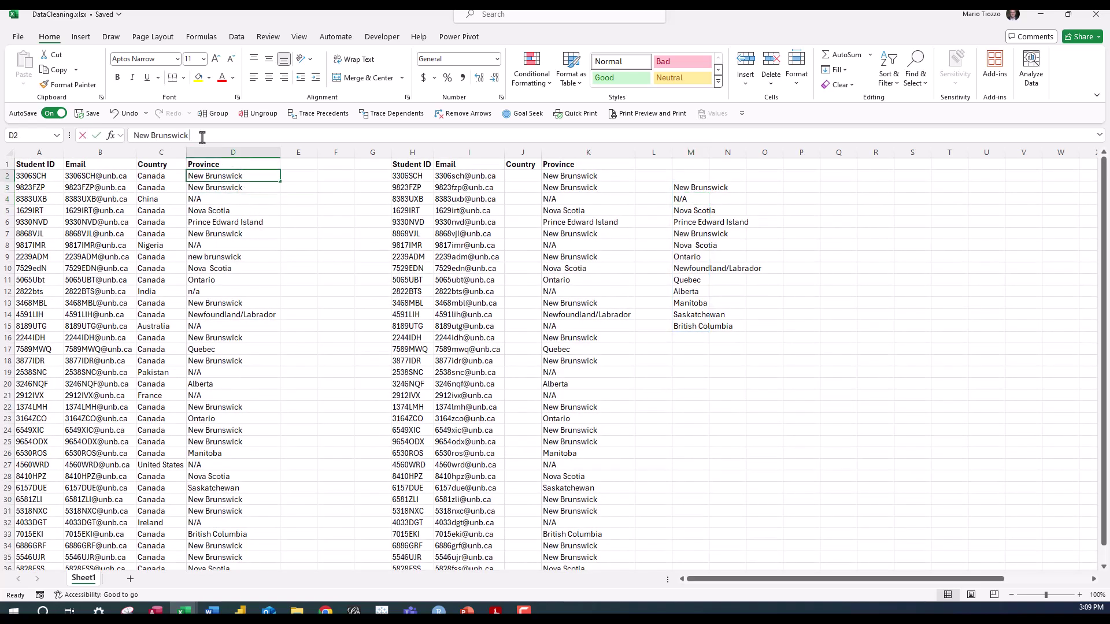
pyautogui.press('F2')
pyautogui.press('Left')
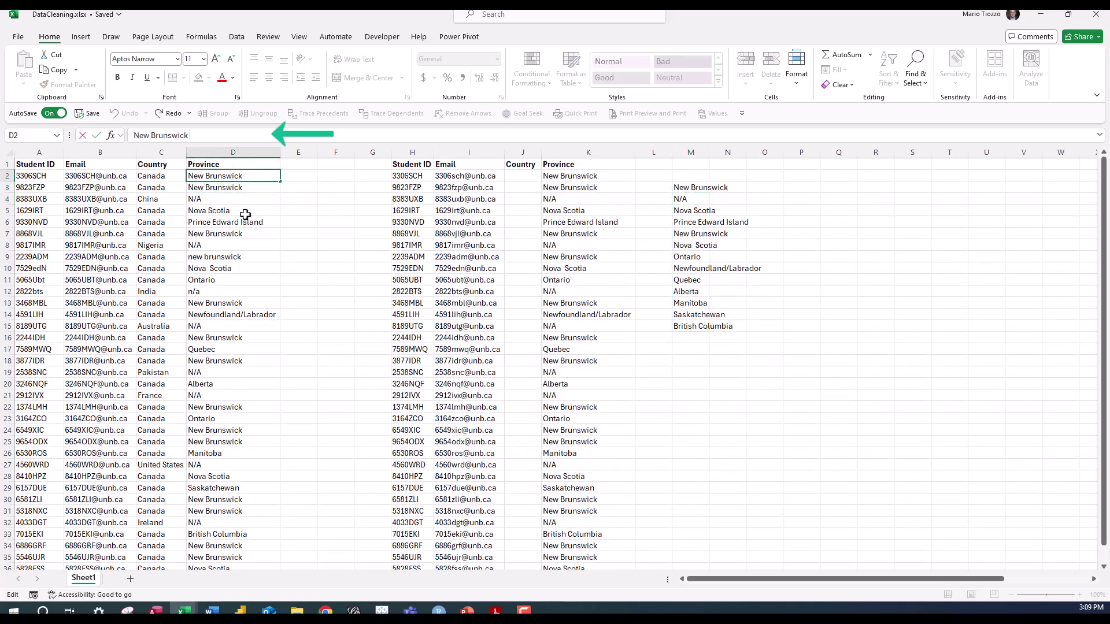
pyautogui.press('Return')
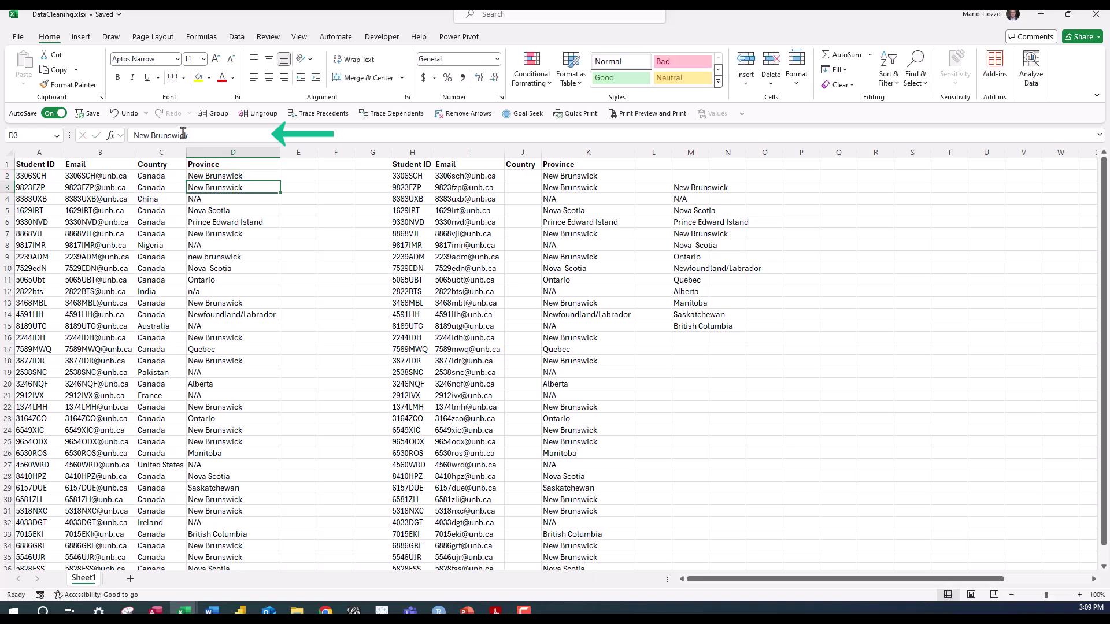
pyautogui.click(222, 135)
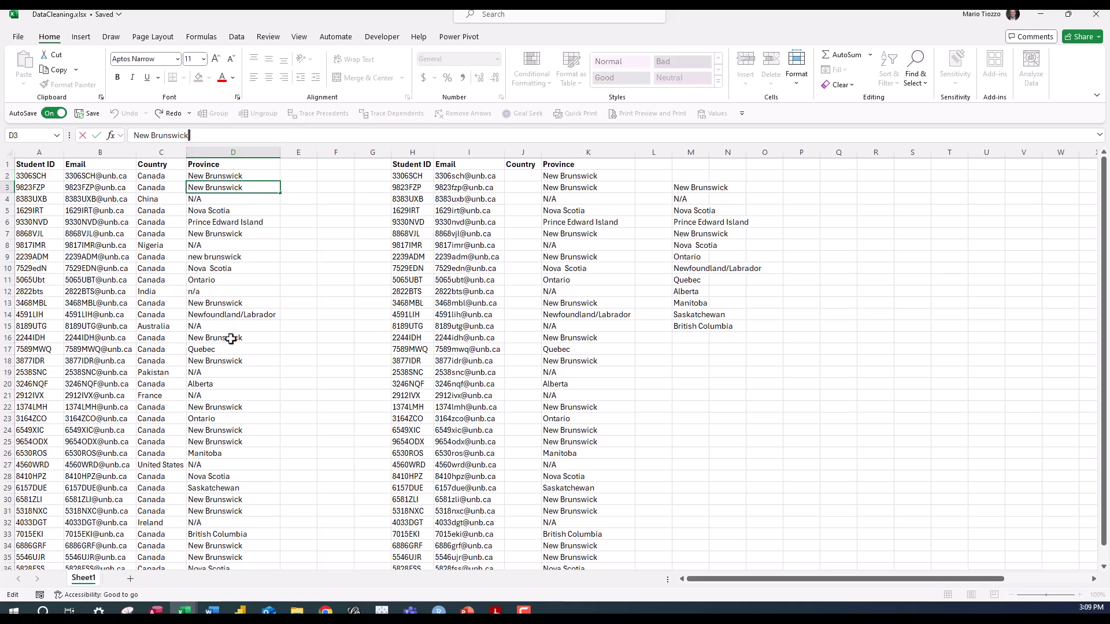
pyautogui.click(211, 268)
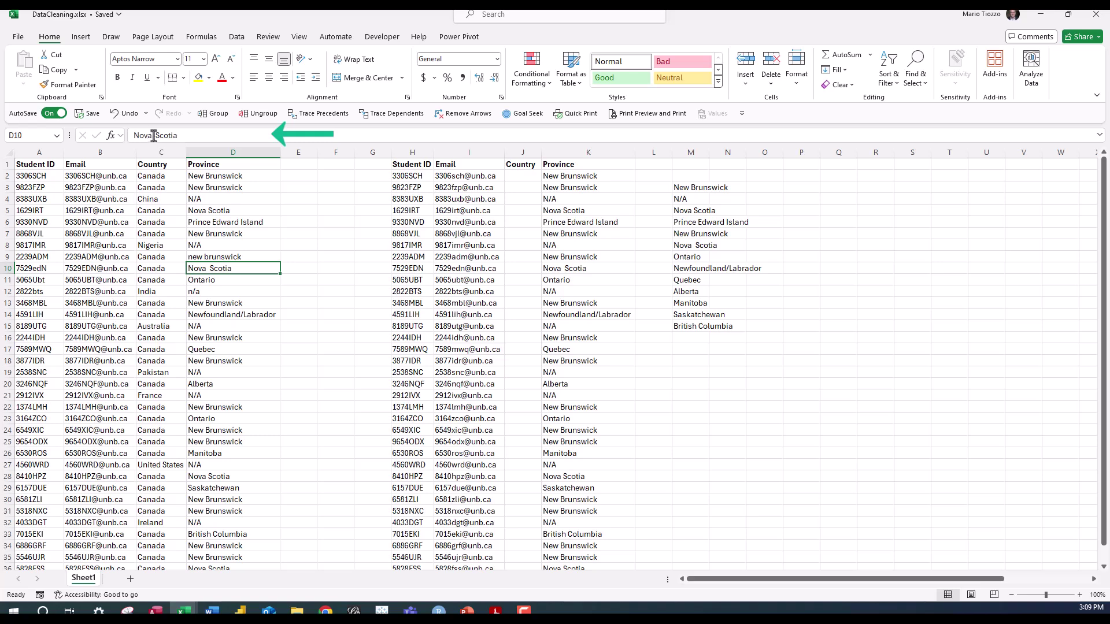
pyautogui.click(223, 281)
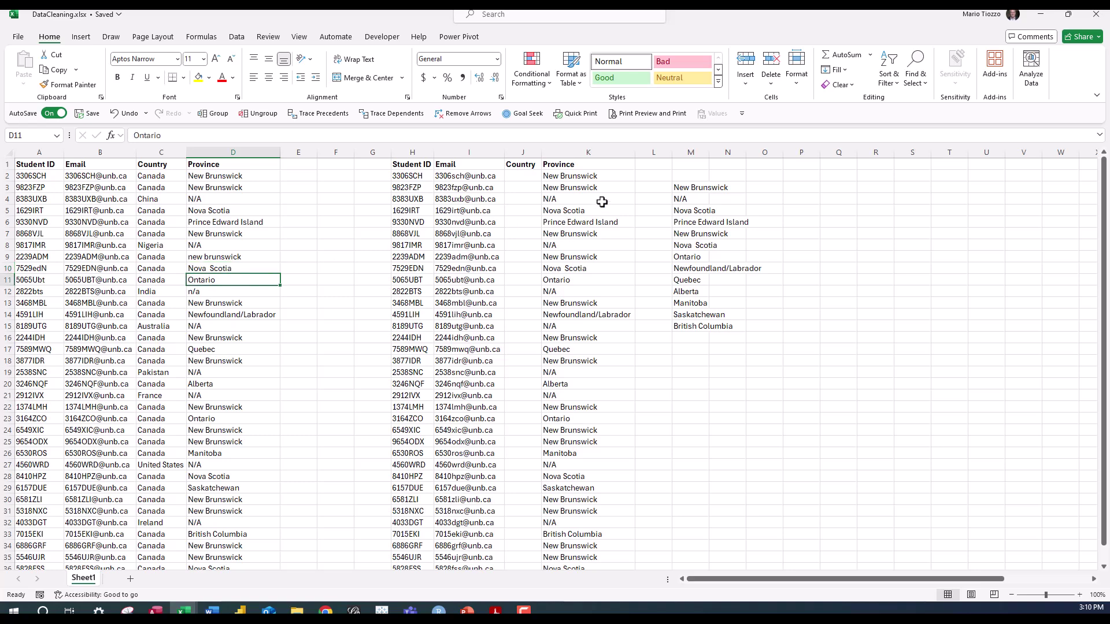
# Change the K2 formula to =TRIM(PROPER(D2)) to remove extra spaces and fill it down through K36
pyautogui.click(576, 177)
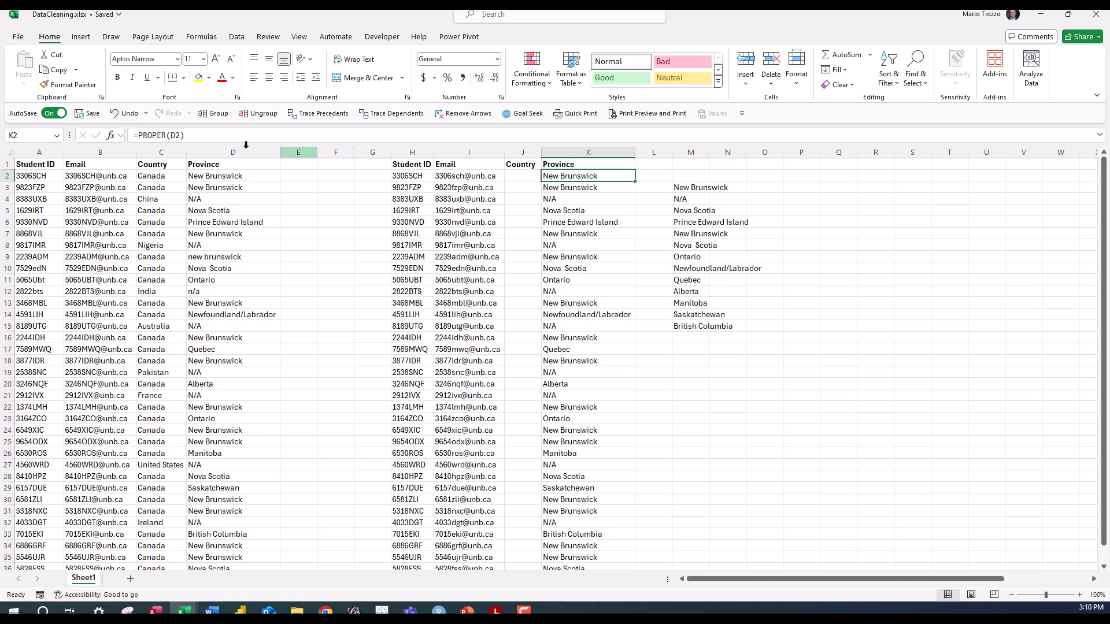
pyautogui.click(138, 135)
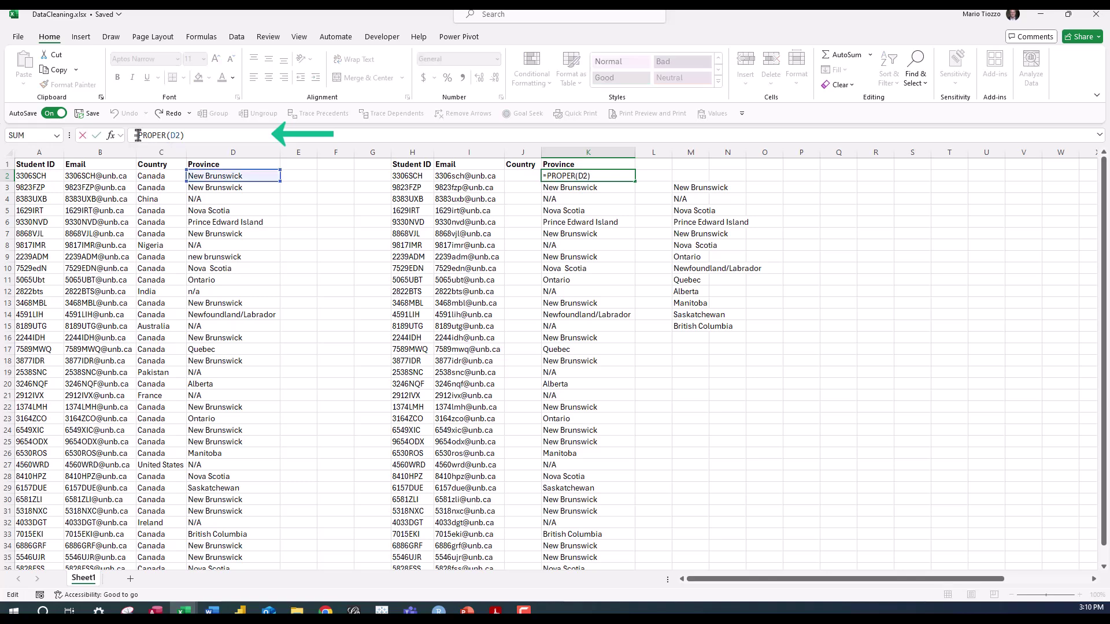
pyautogui.write('trim(')
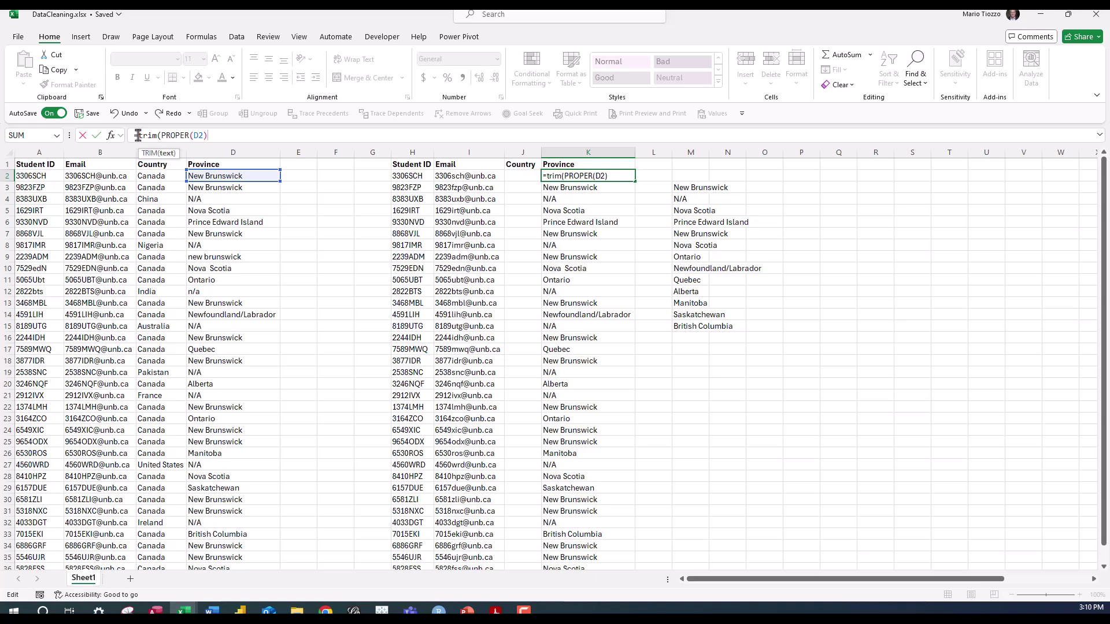
pyautogui.write(')')
pyautogui.press('Return')
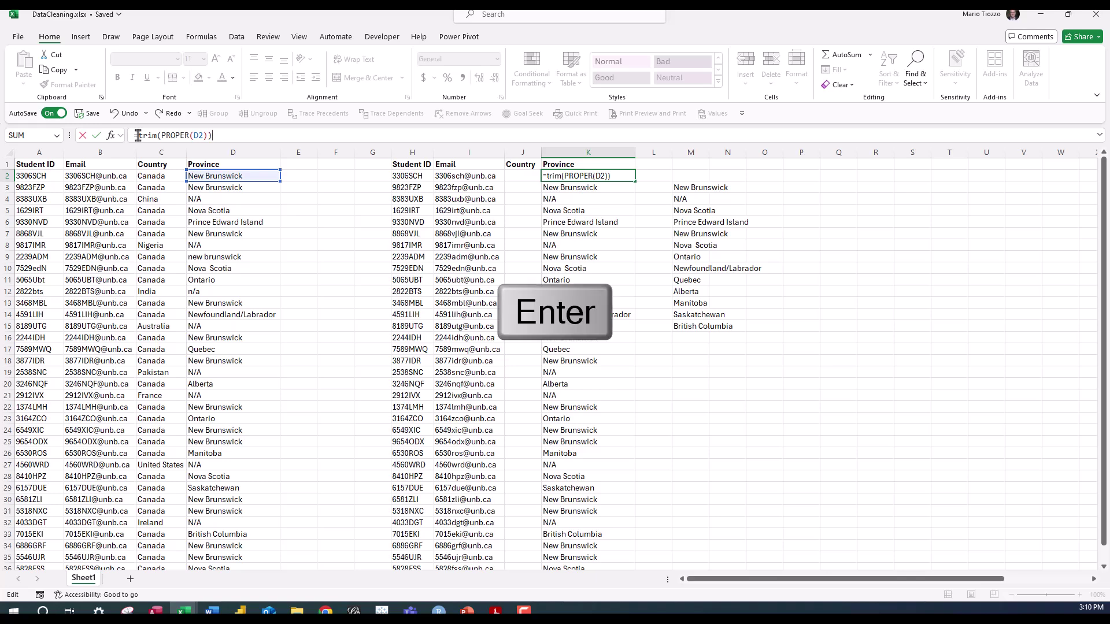
pyautogui.click(606, 176)
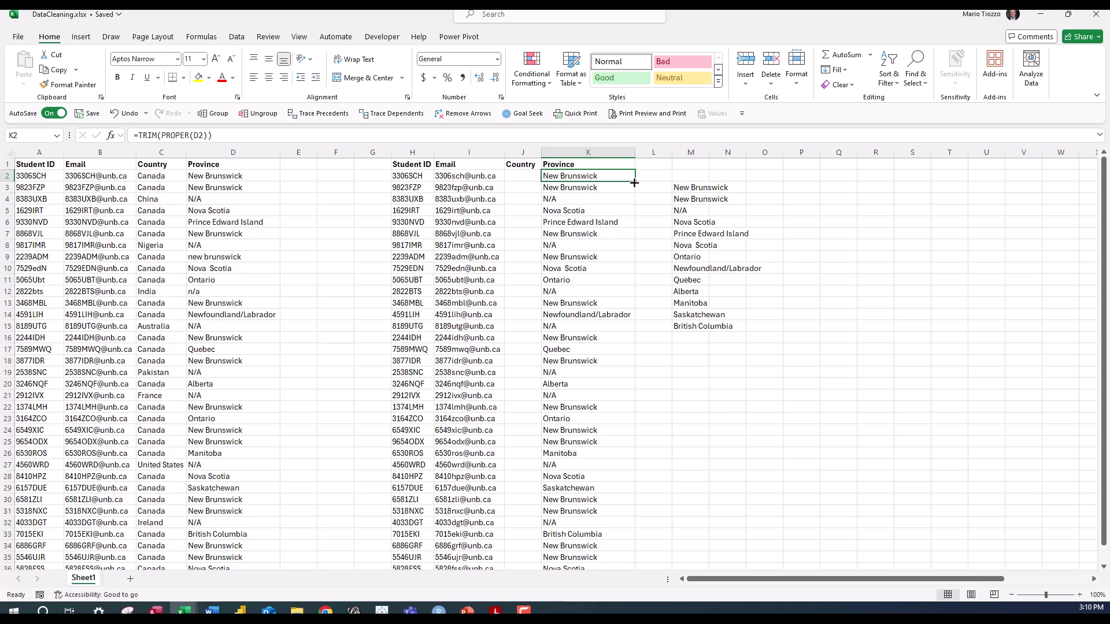
pyautogui.doubleClick(634, 183)
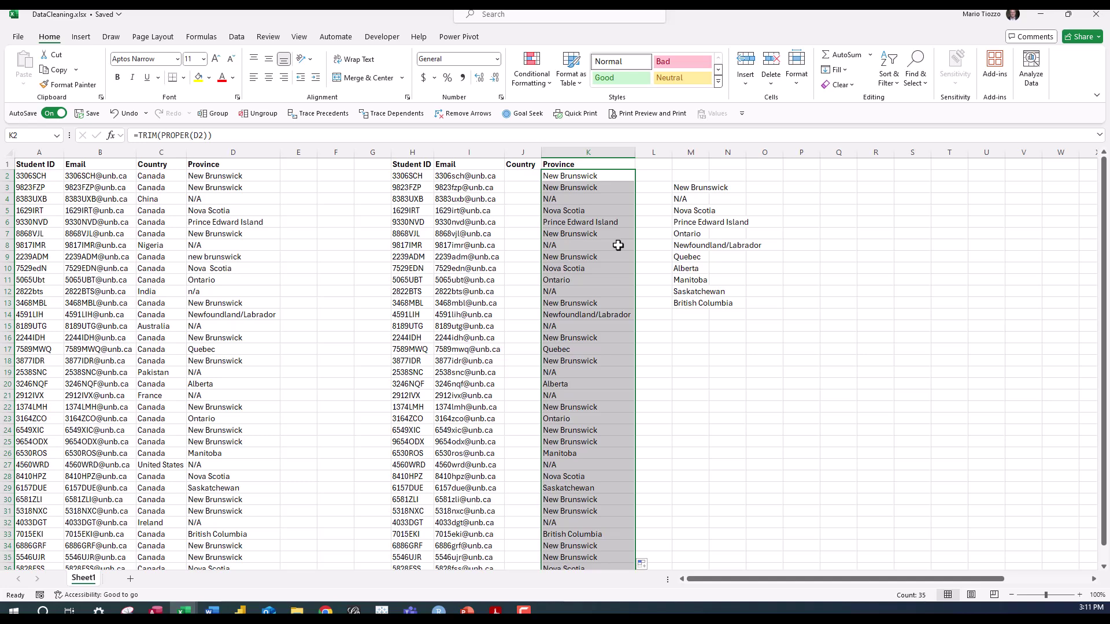
# Enter =C2 in J2 to bring the original country into the cleaned table
pyautogui.click(522, 175)
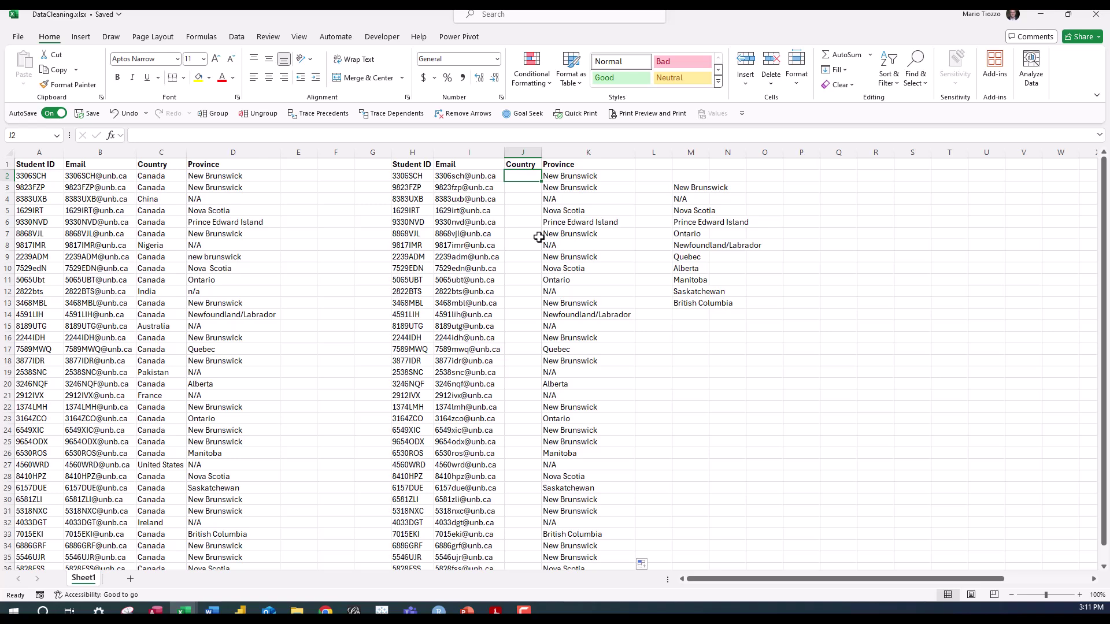
pyautogui.write('=')
pyautogui.press('Left')
pyautogui.press('Left')
pyautogui.press('Left')
pyautogui.press('Left')
pyautogui.press('Left')
pyautogui.press('Left')
pyautogui.press('Left')
pyautogui.press('Return')
# Fill the J2 country formula down through J36 and autofit the width of column J
pyautogui.click(523, 176)
pyautogui.doubleClick(541, 181)
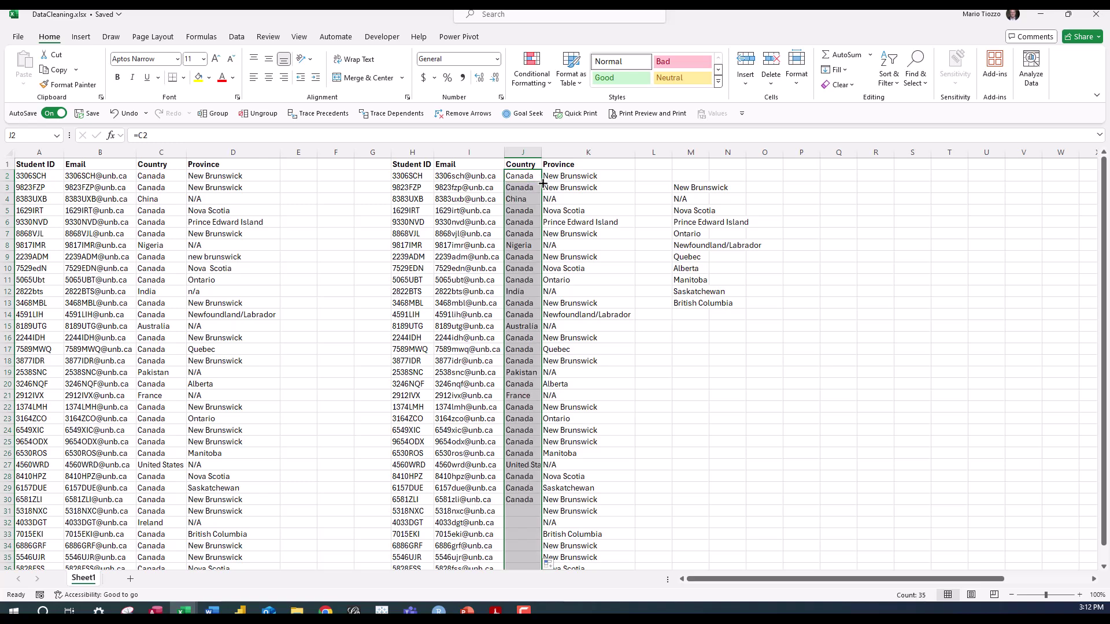
pyautogui.doubleClick(542, 151)
pyautogui.click(567, 166)
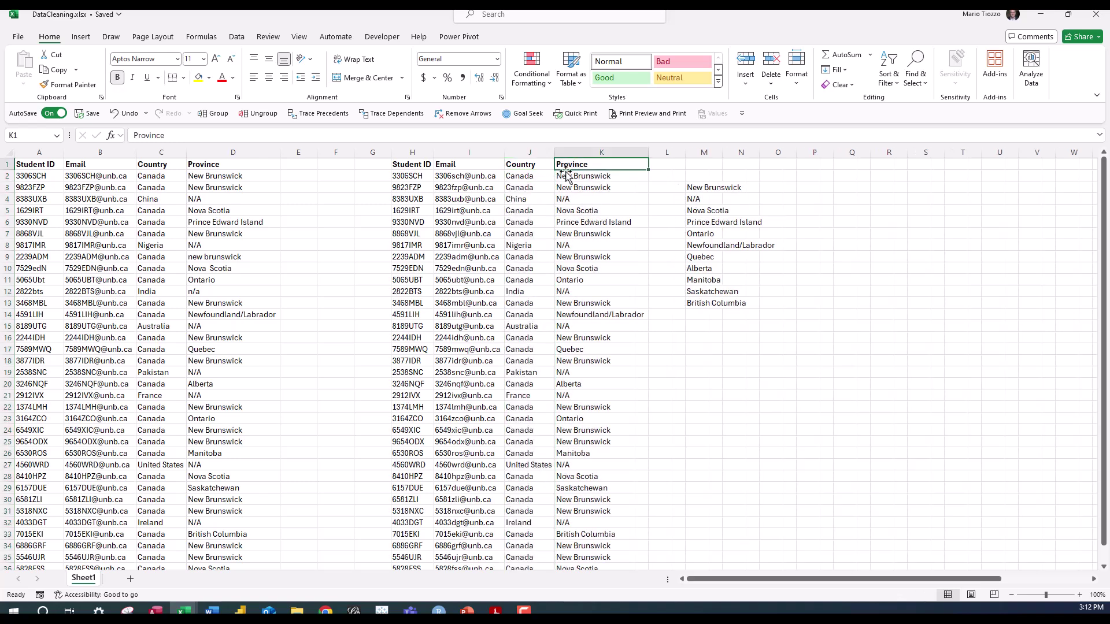